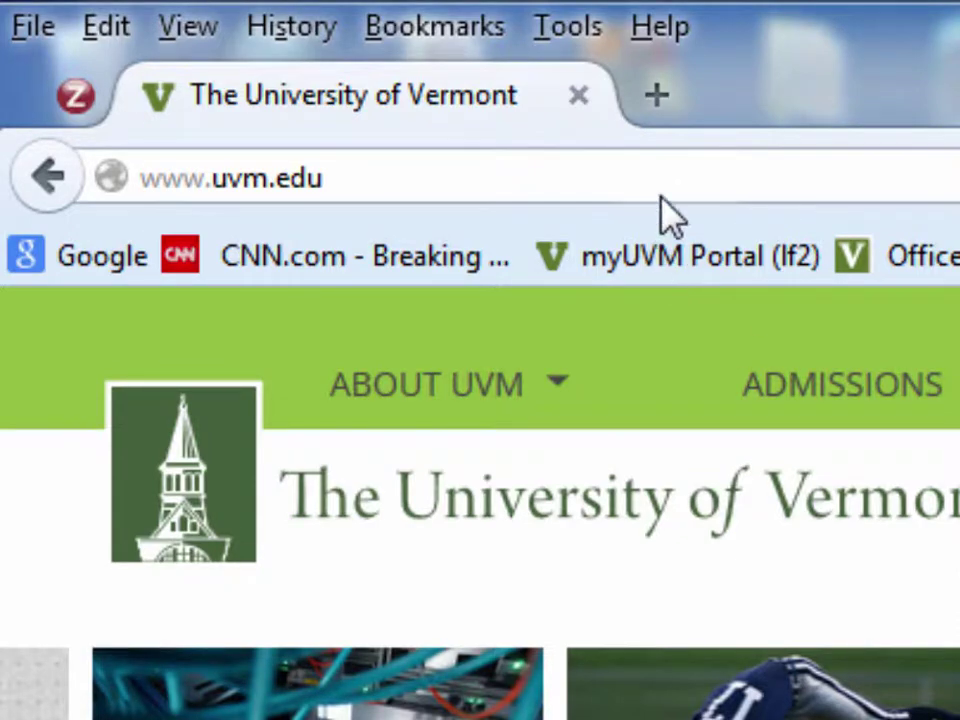
pyautogui.click(687, 189)
pyautogui.write('www')
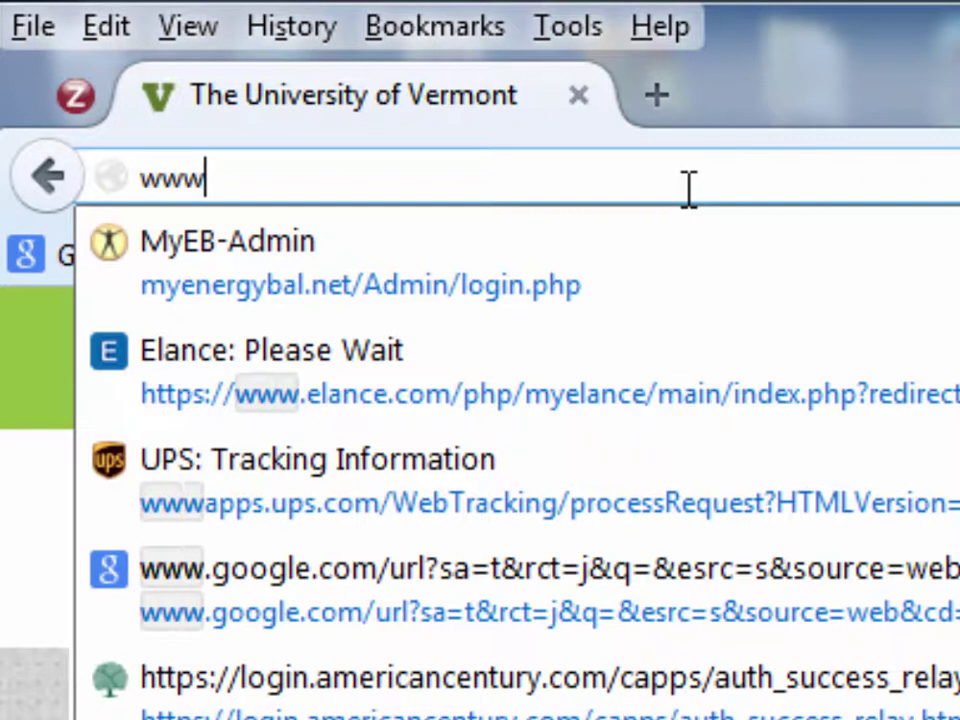
pyautogui.write('.myenergybalance')
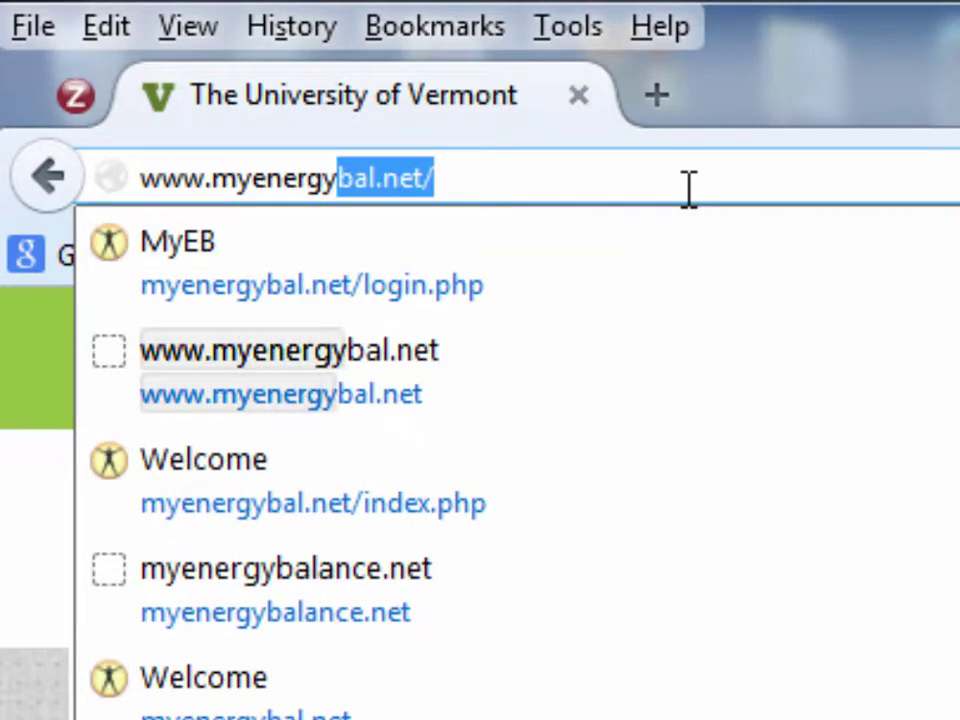
pyautogui.write('.net')
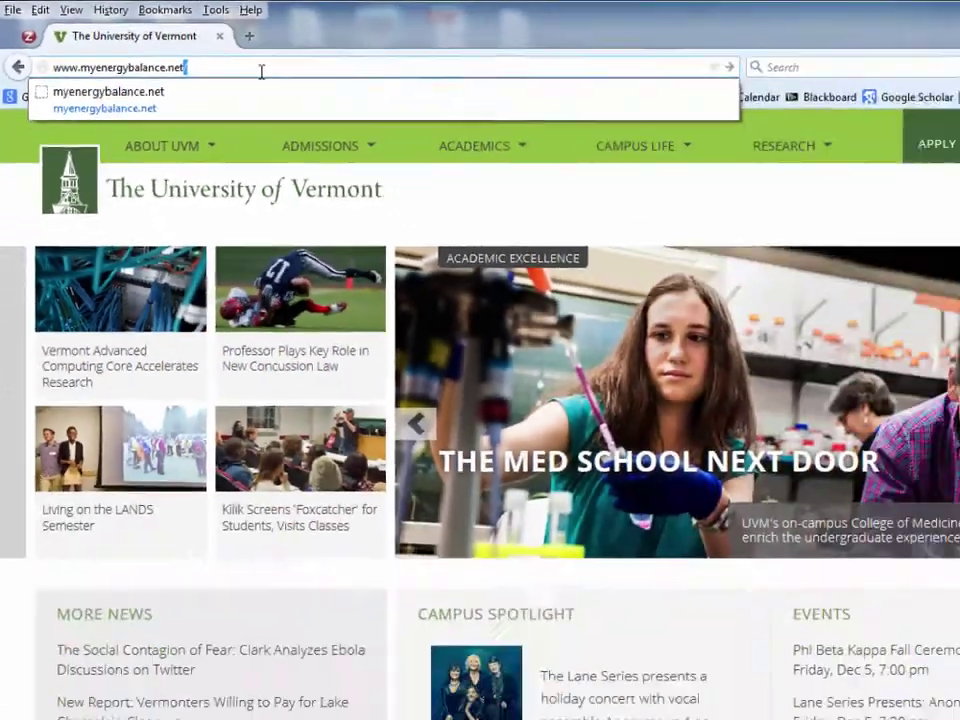
pyautogui.press('Return')
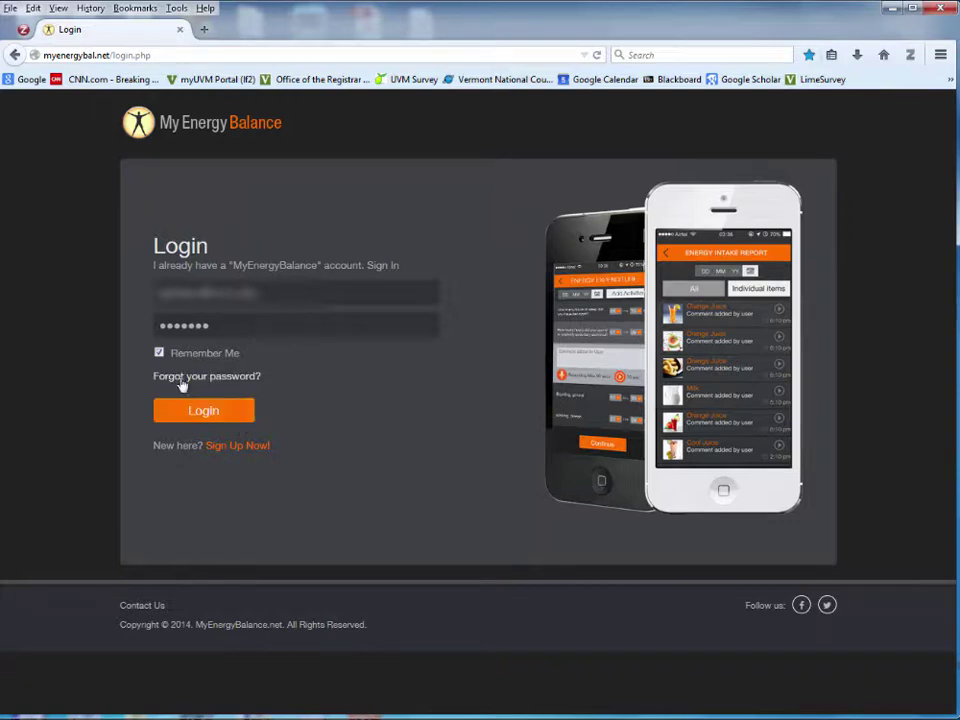
pyautogui.click(214, 414)
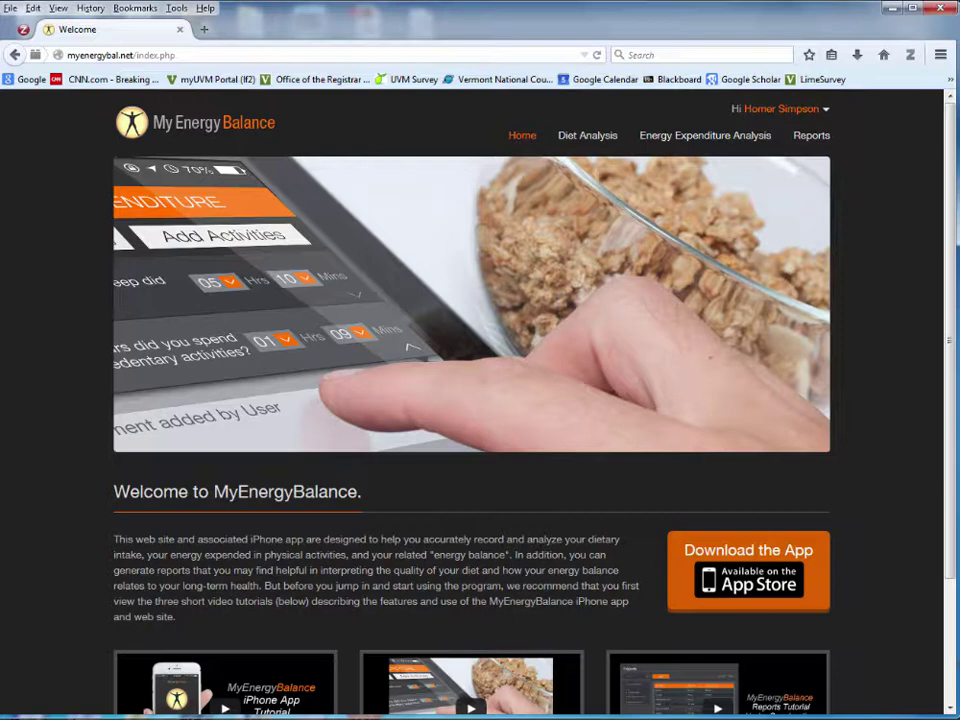
# Look over the home page's tutorial videos, view the account's My Info page and return to the home page
pyautogui.scroll(-3, 945, 448)
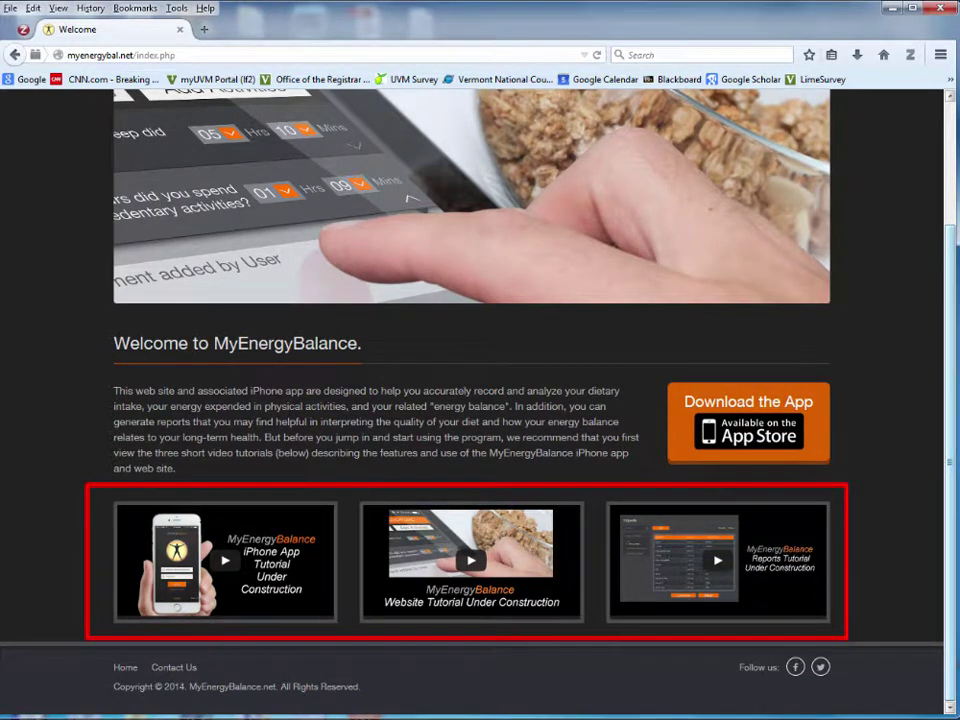
pyautogui.scroll(3, 480, 400)
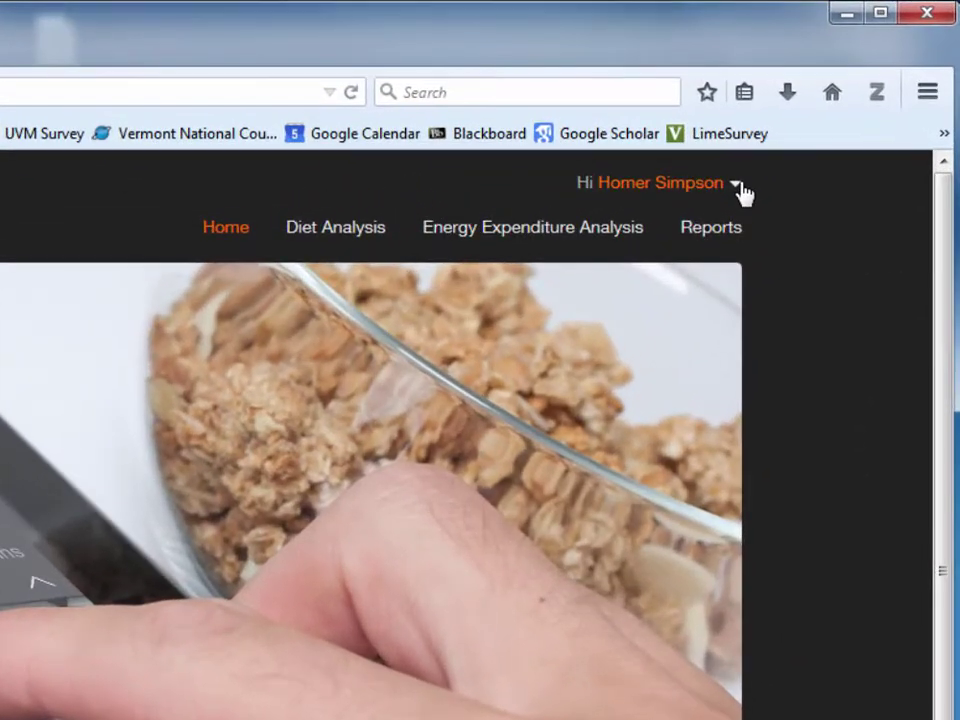
pyautogui.click(737, 186)
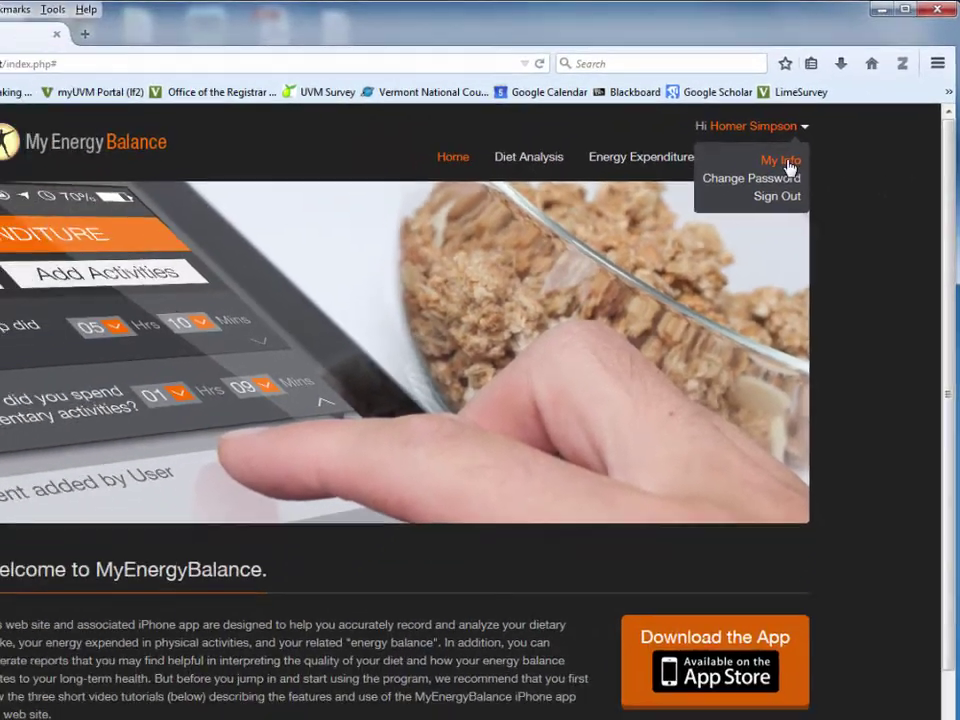
pyautogui.click(785, 162)
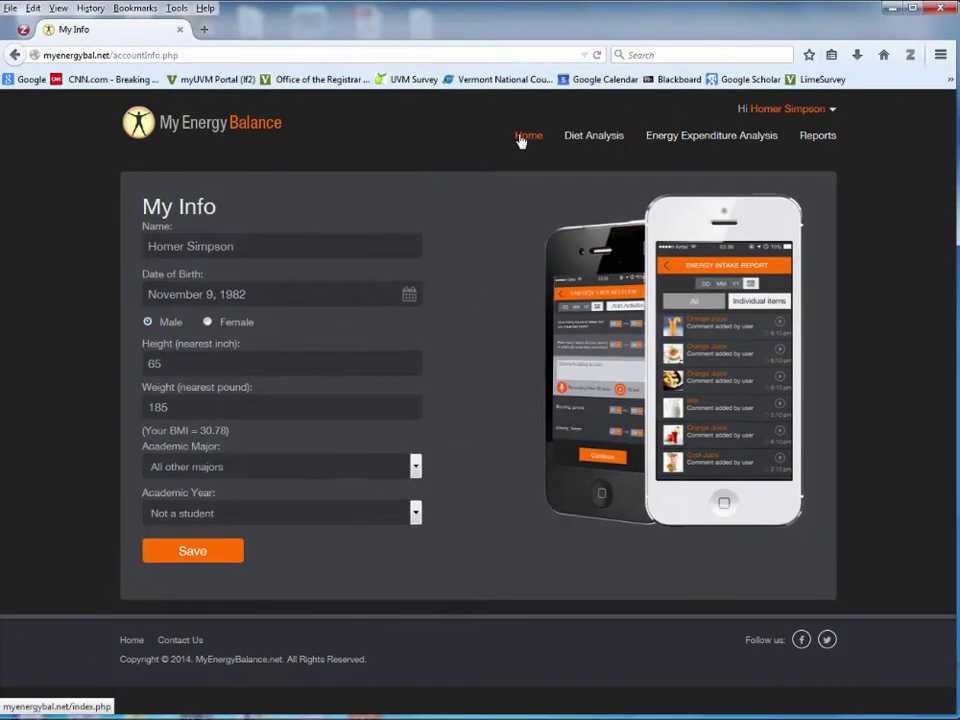
pyautogui.click(522, 135)
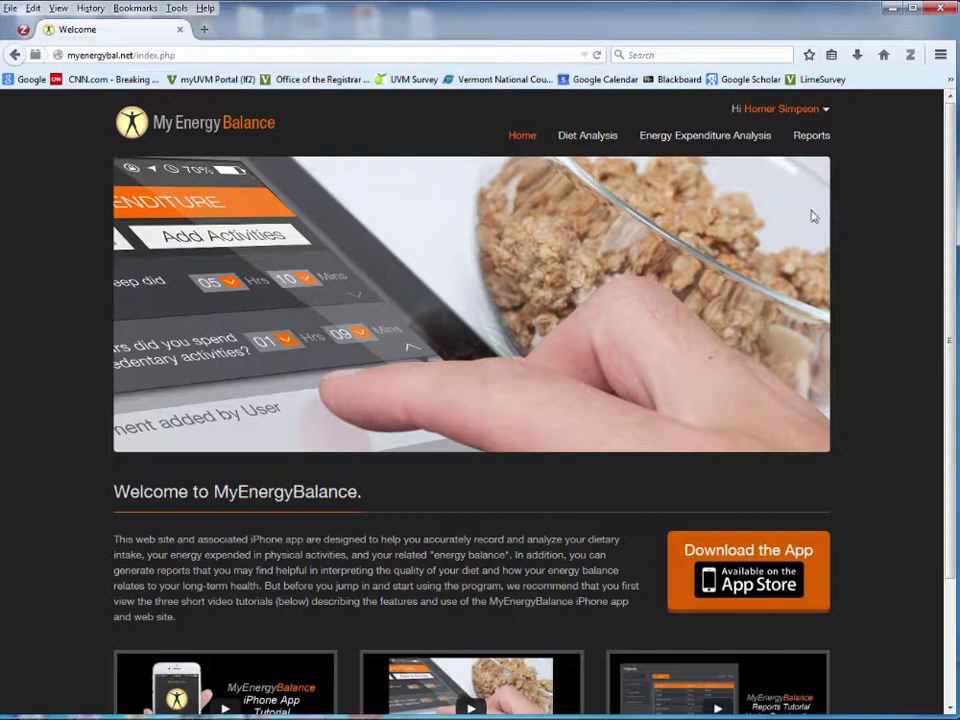
# Open the Diet Analysis page and look through all intake entries for 12-05-14
pyautogui.click(590, 136)
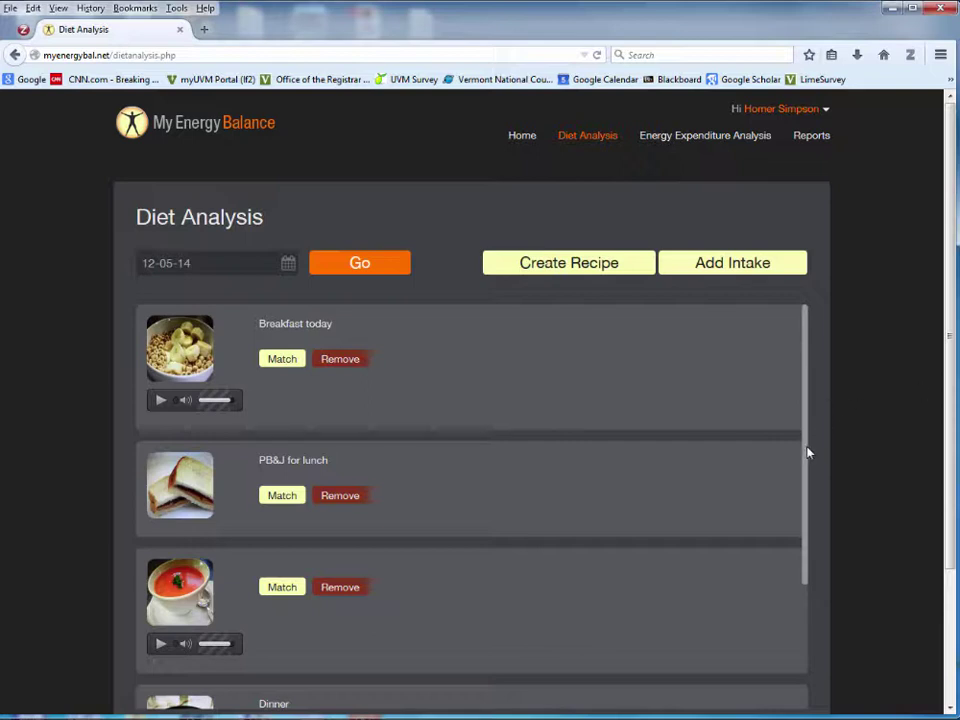
pyautogui.moveTo(817, 458); pyautogui.dragTo(797, 644)
pyautogui.click(614, 562)
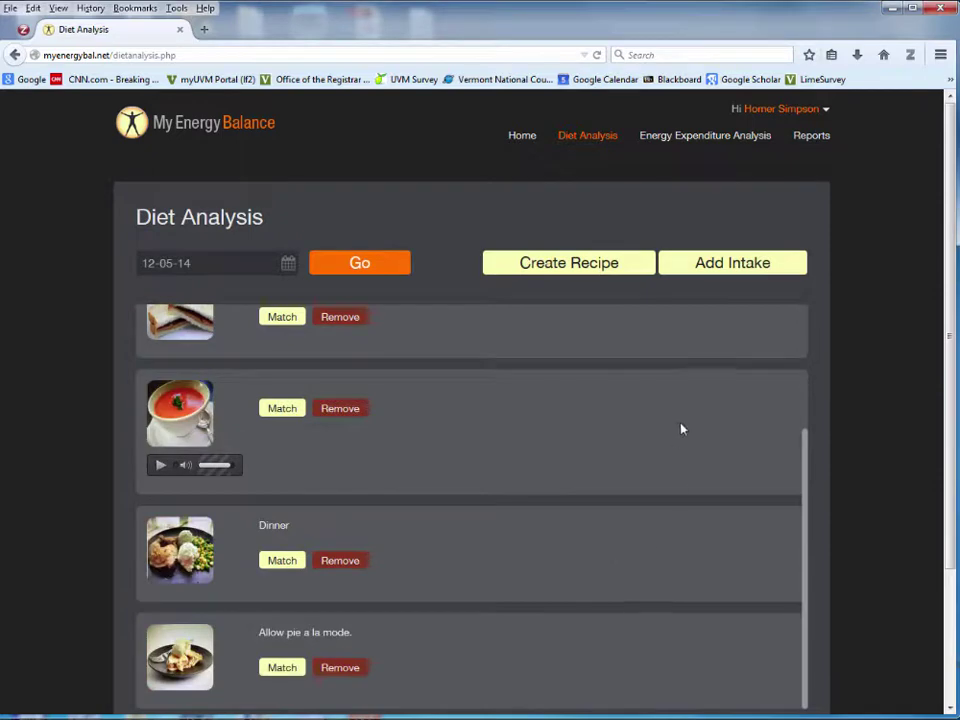
pyautogui.moveTo(808, 607); pyautogui.dragTo(808, 634)
pyautogui.scroll(3, 816, 617)
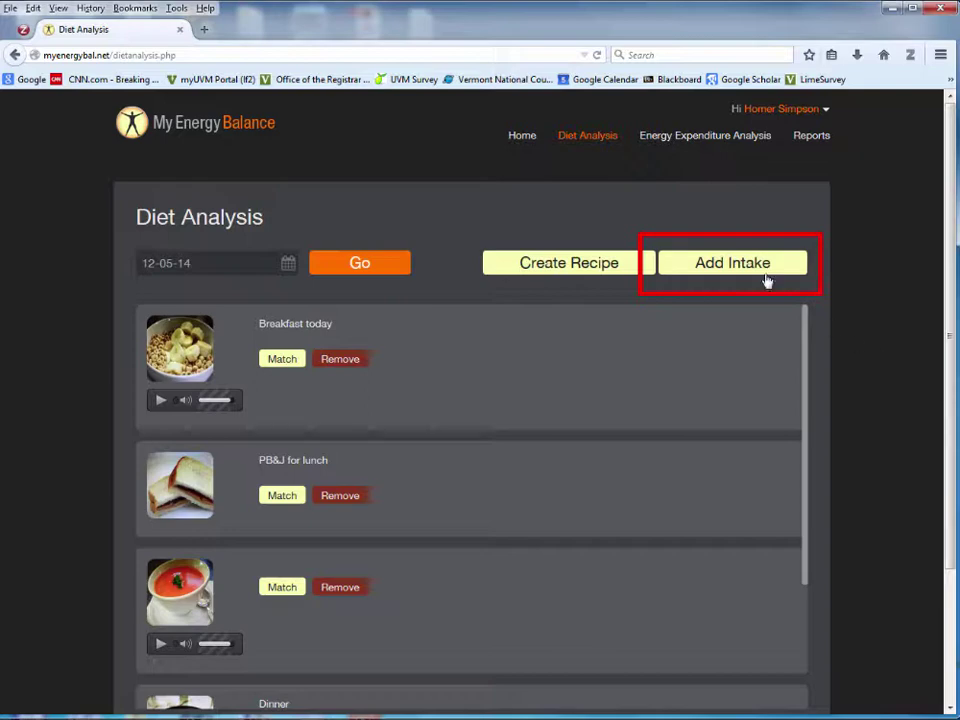
# Start adding an intake for 12-05-14 and search the USDA Nutrient Database for "Orange juice"
pyautogui.click(720, 262)
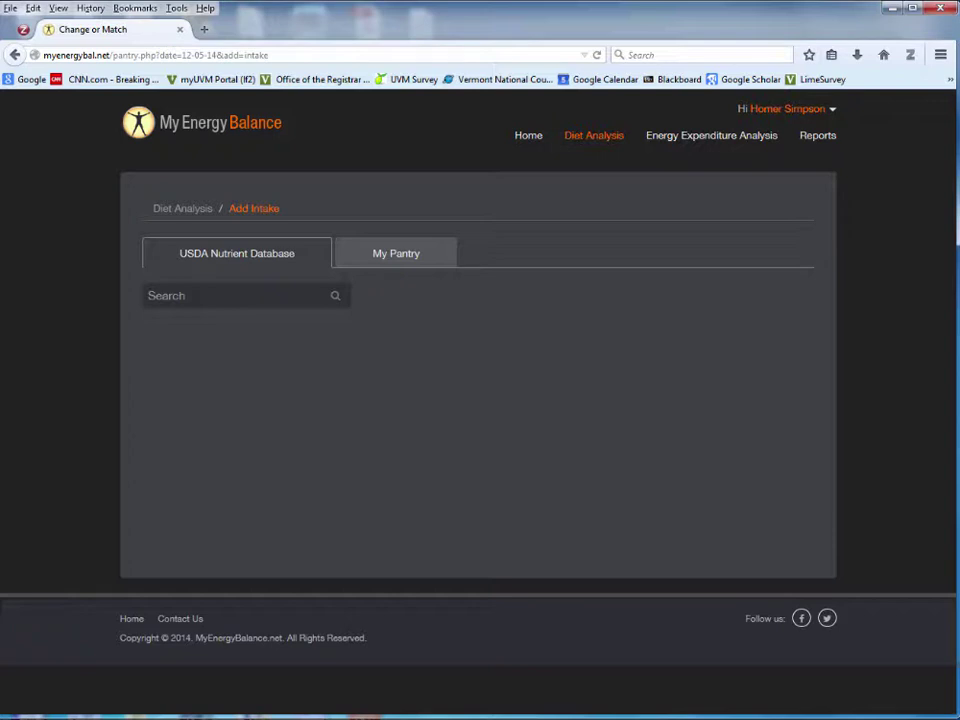
pyautogui.click(240, 295)
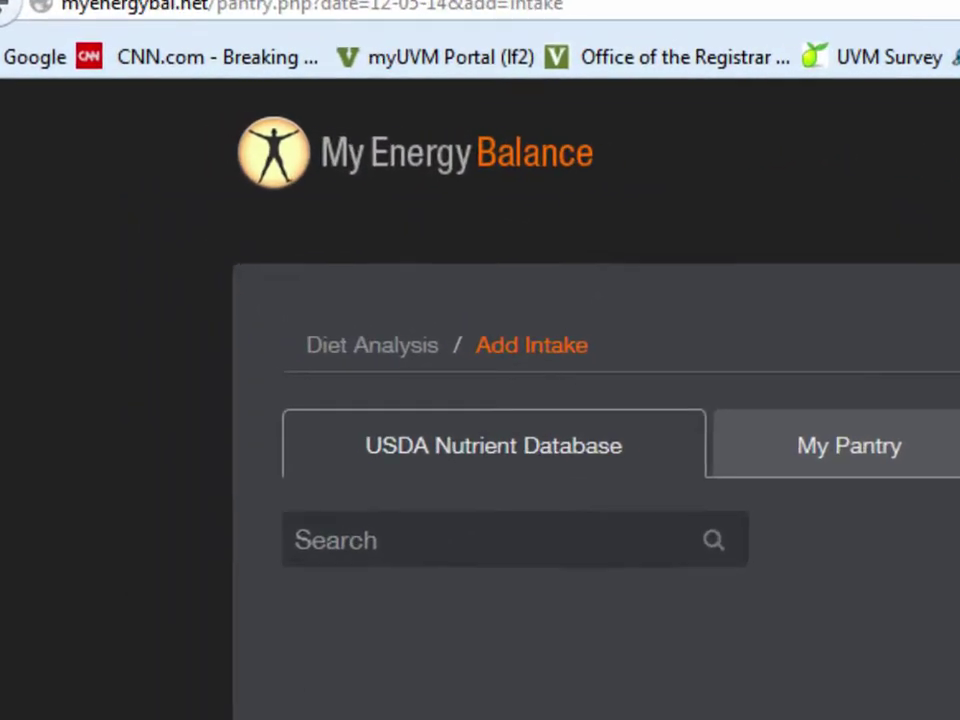
pyautogui.write('Orange juice')
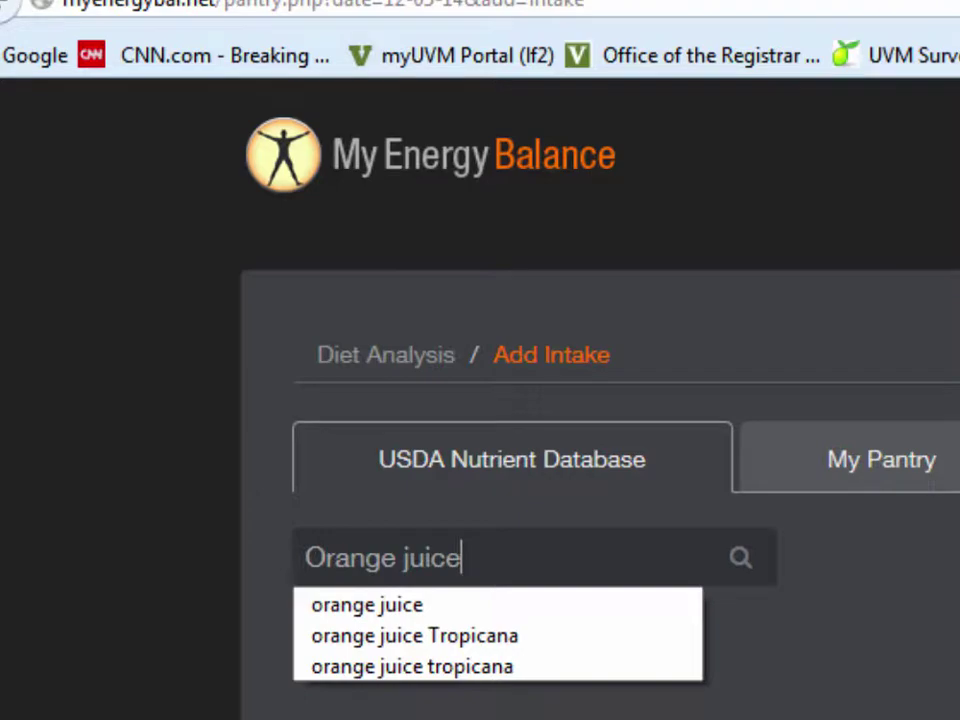
pyautogui.click(748, 561)
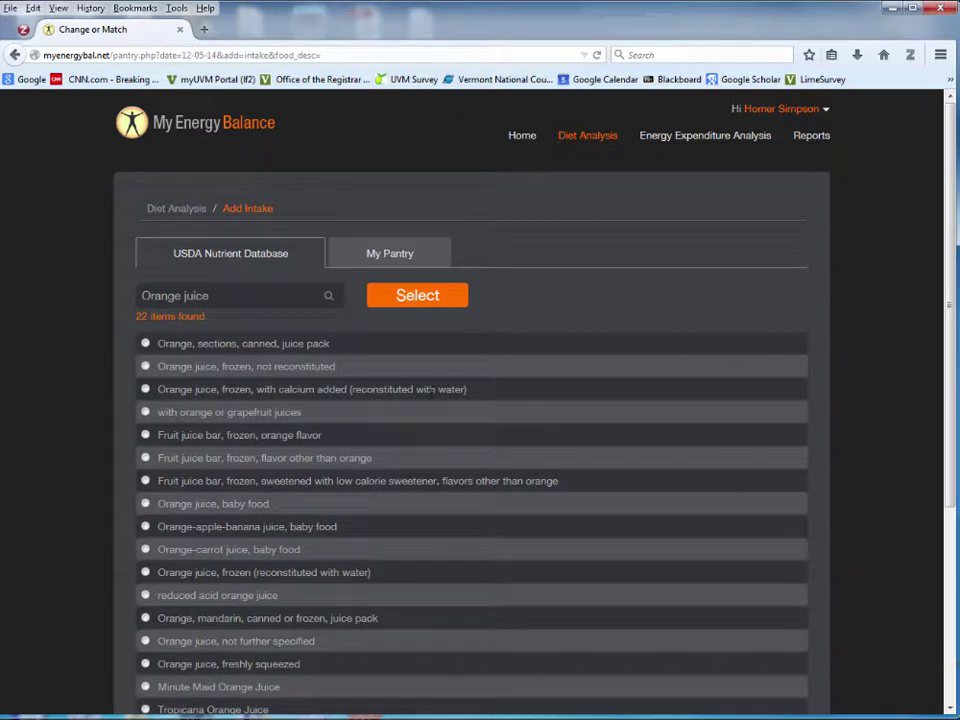
# Narrow the food search to "Orange juice tropicana" and add Tropicana Orange Juice as an intake
pyautogui.write('t')
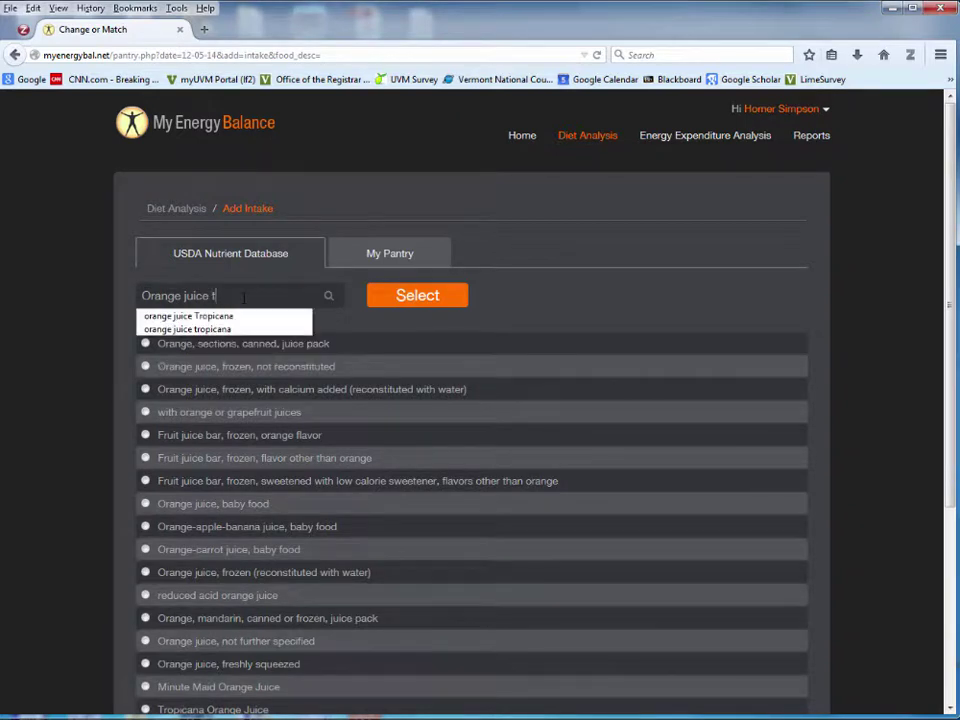
pyautogui.write('ropicana')
pyautogui.click(331, 305)
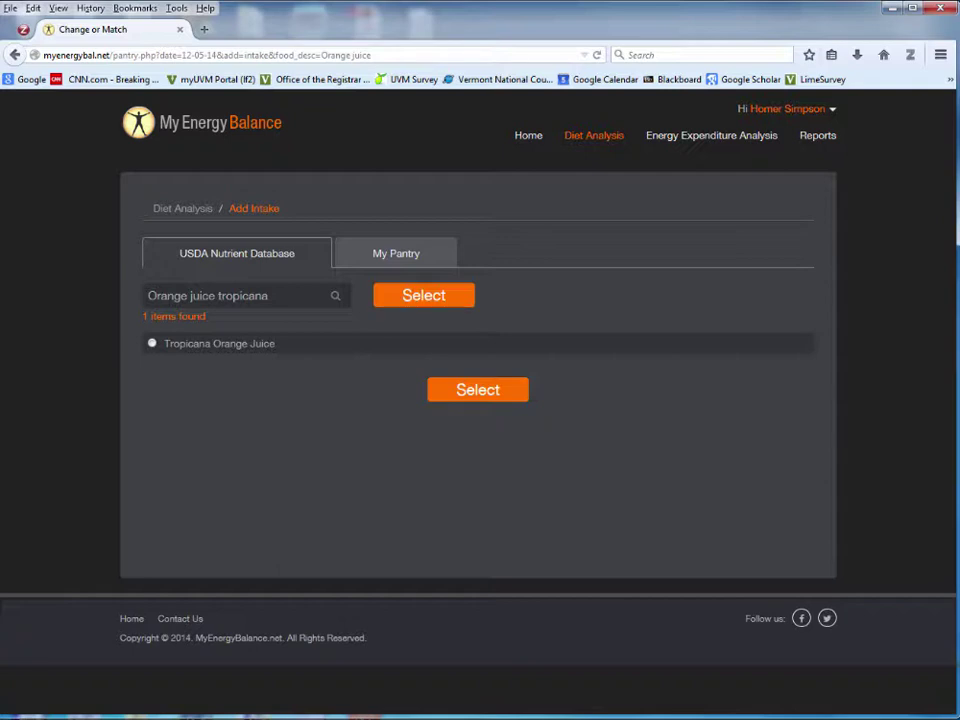
pyautogui.click(152, 343)
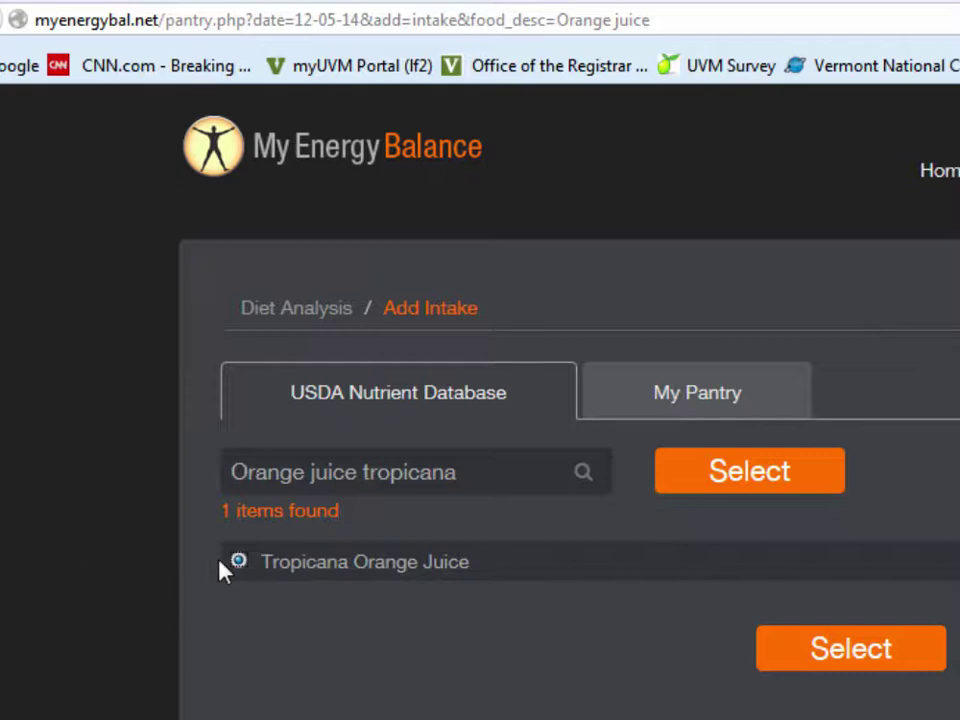
pyautogui.click(838, 652)
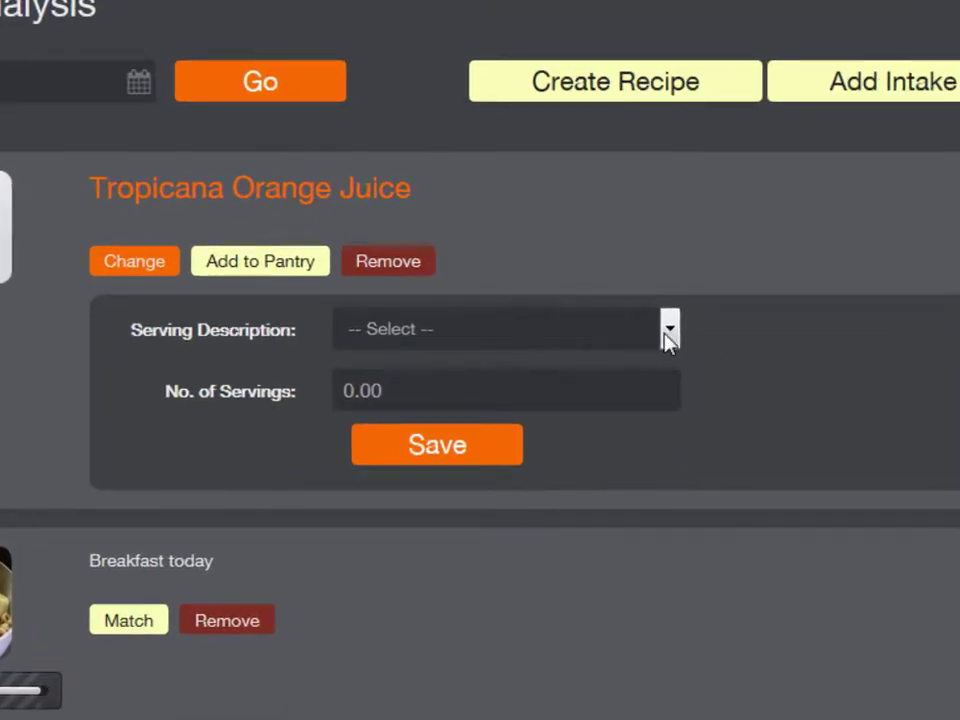
# Set the Tropicana Orange Juice serving to 1 fl oz with 8 servings and save the entry
pyautogui.click(668, 332)
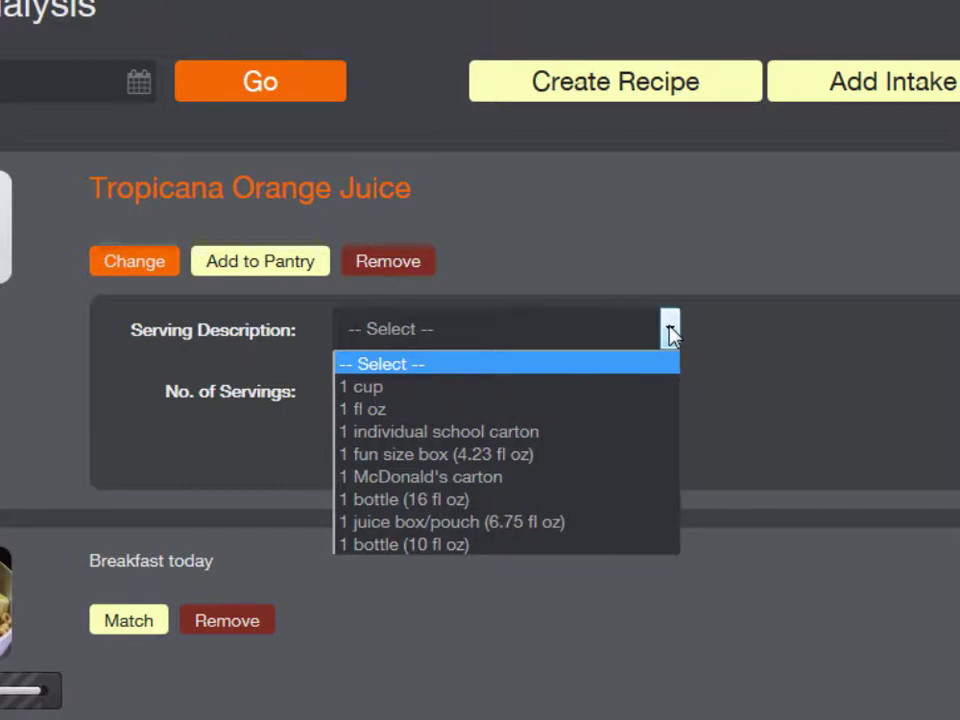
pyautogui.click(405, 419)
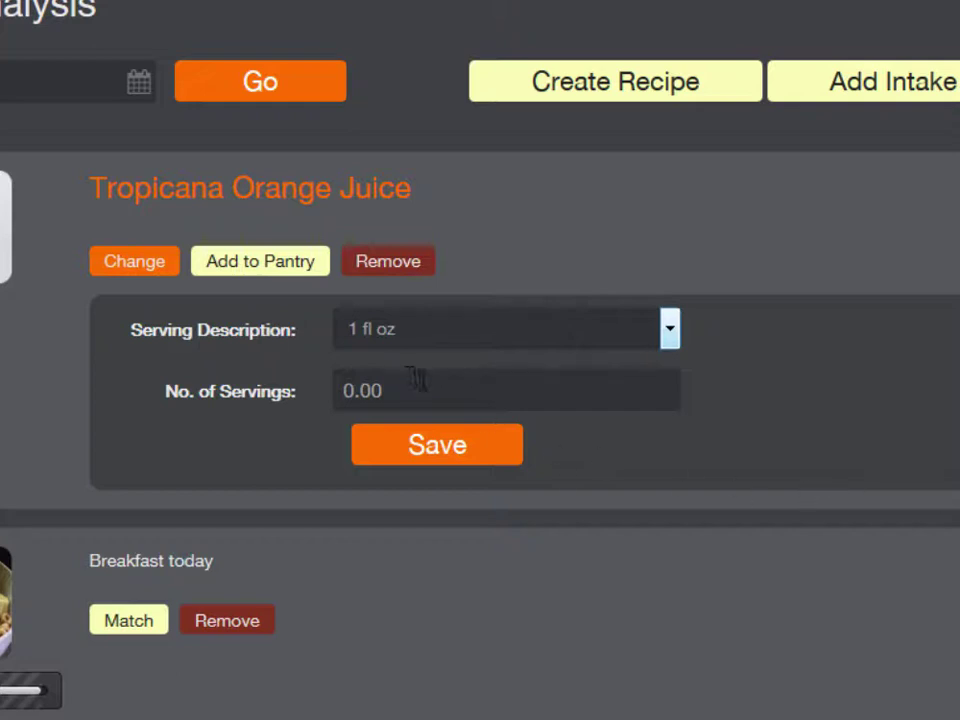
pyautogui.moveTo(414, 377); pyautogui.dragTo(111, 388)
pyautogui.write('8')
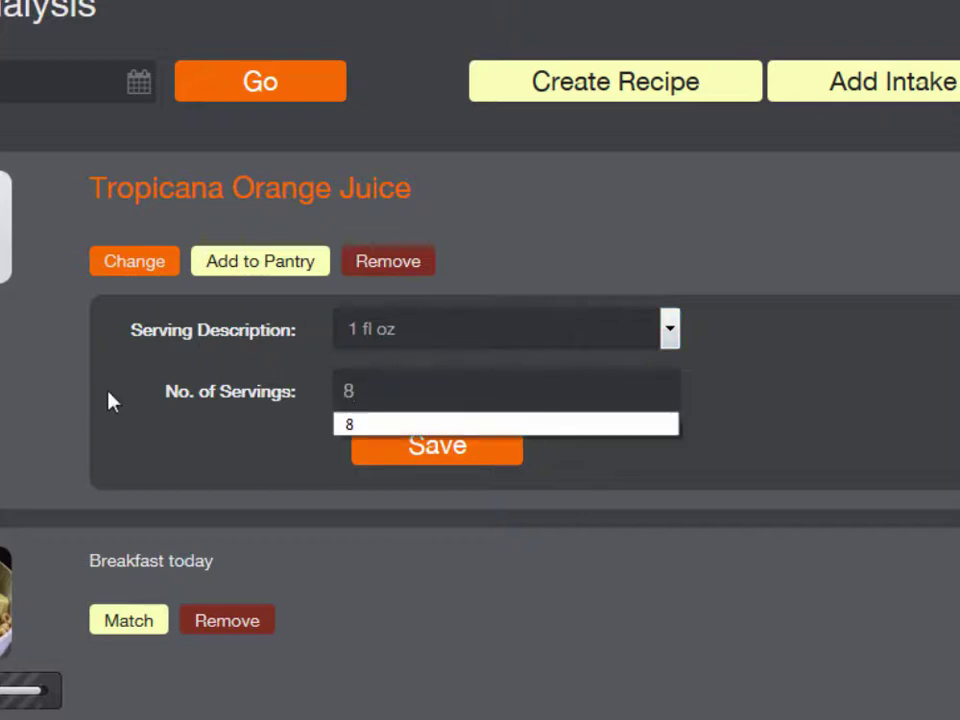
pyautogui.press('Down')
pyautogui.press('Return')
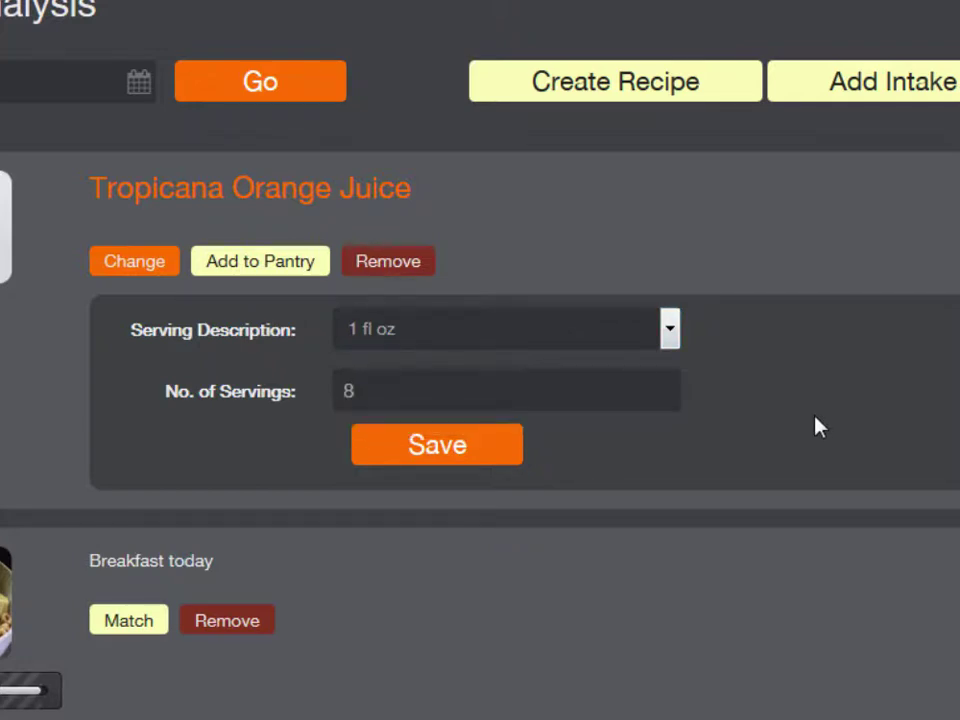
pyautogui.click(437, 444)
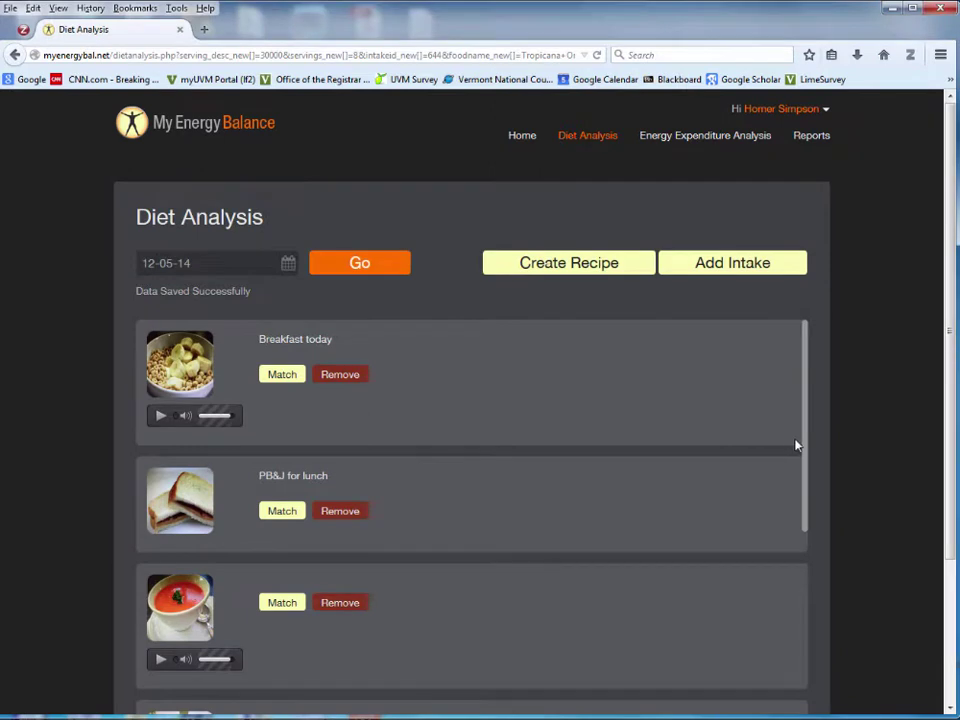
# Add the saved Tropicana Orange Juice entry to the pantry and dismiss the notice
pyautogui.moveTo(803, 443); pyautogui.dragTo(817, 673)
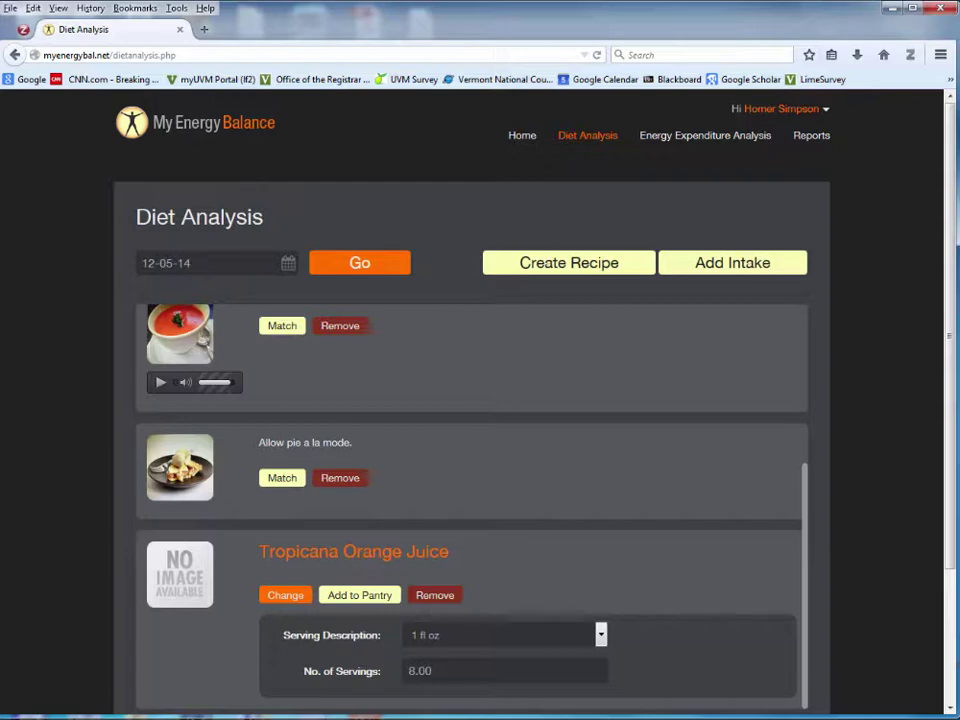
pyautogui.click(362, 596)
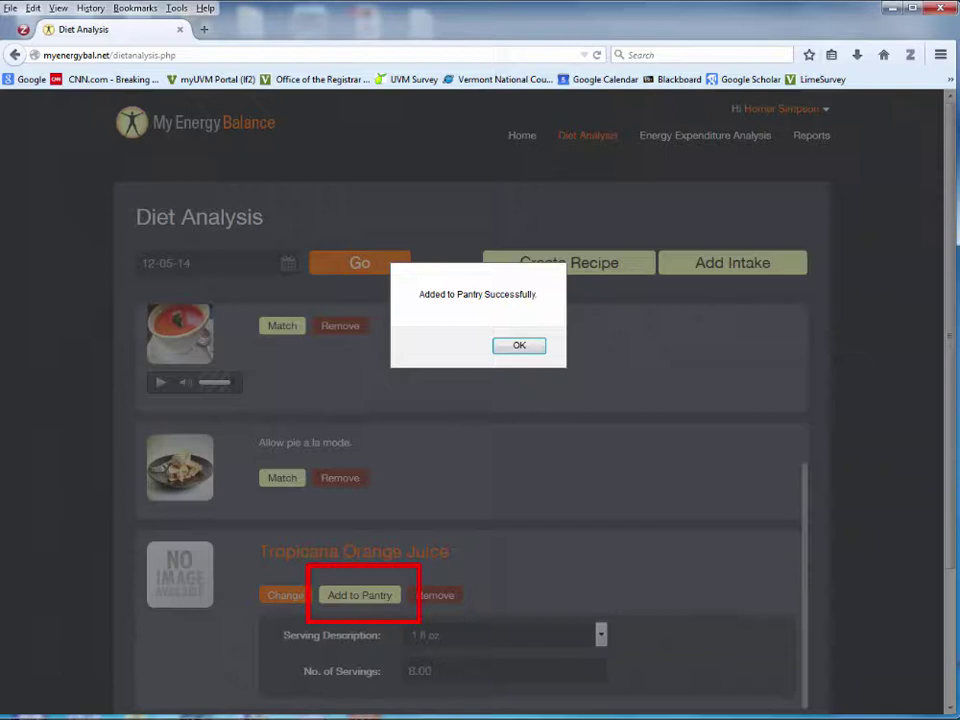
pyautogui.click(519, 347)
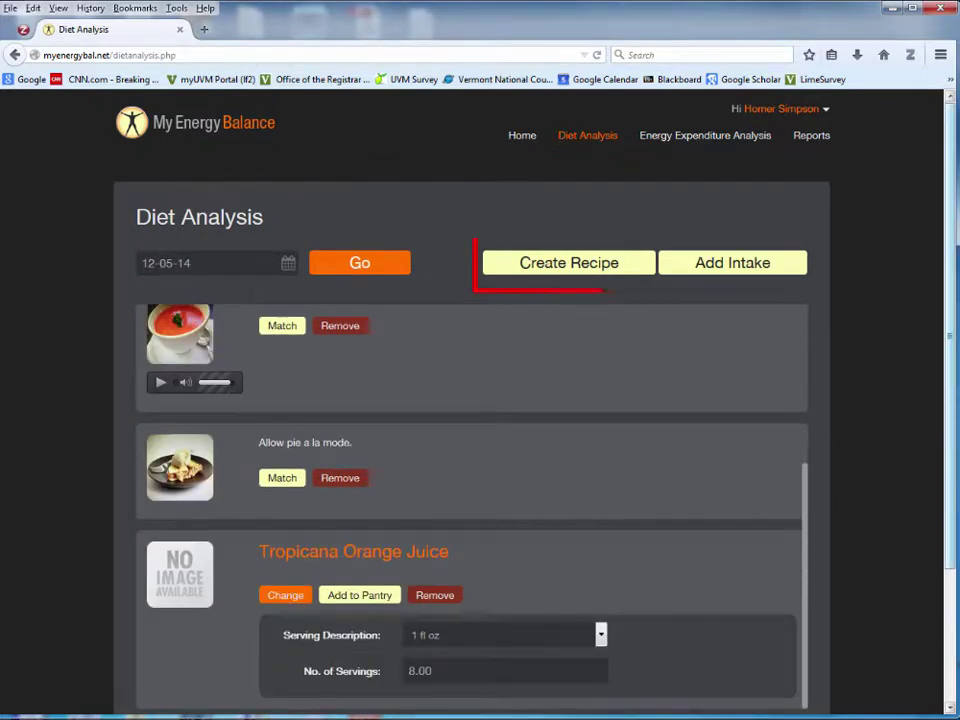
# Start a new recipe and name it "Cheerios and banana"
pyautogui.click(568, 263)
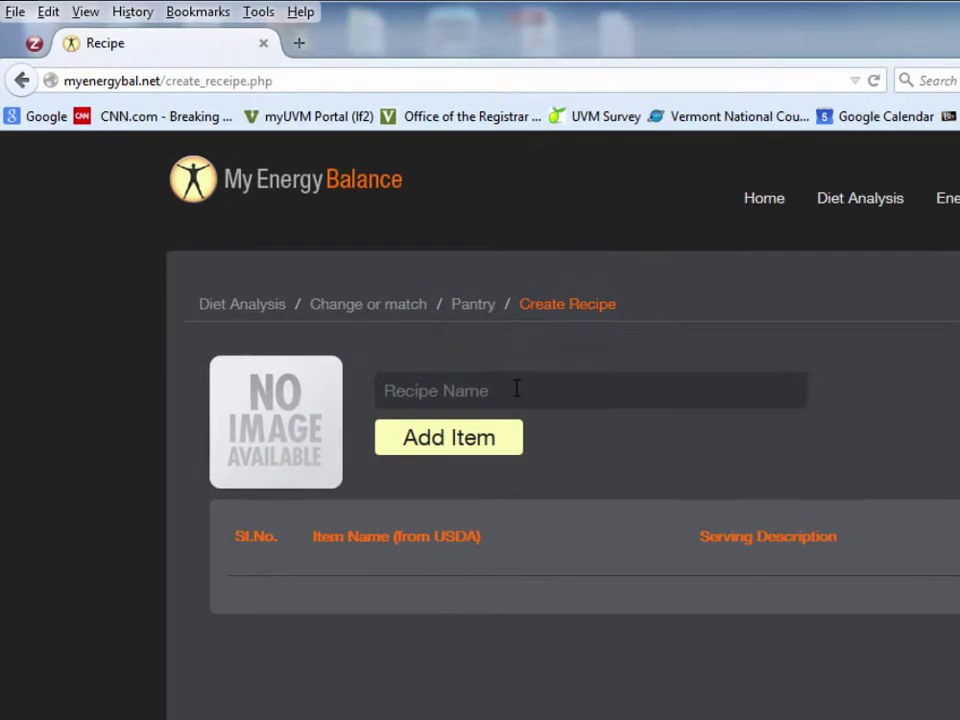
pyautogui.click(517, 389)
pyautogui.write('Cheerios an')
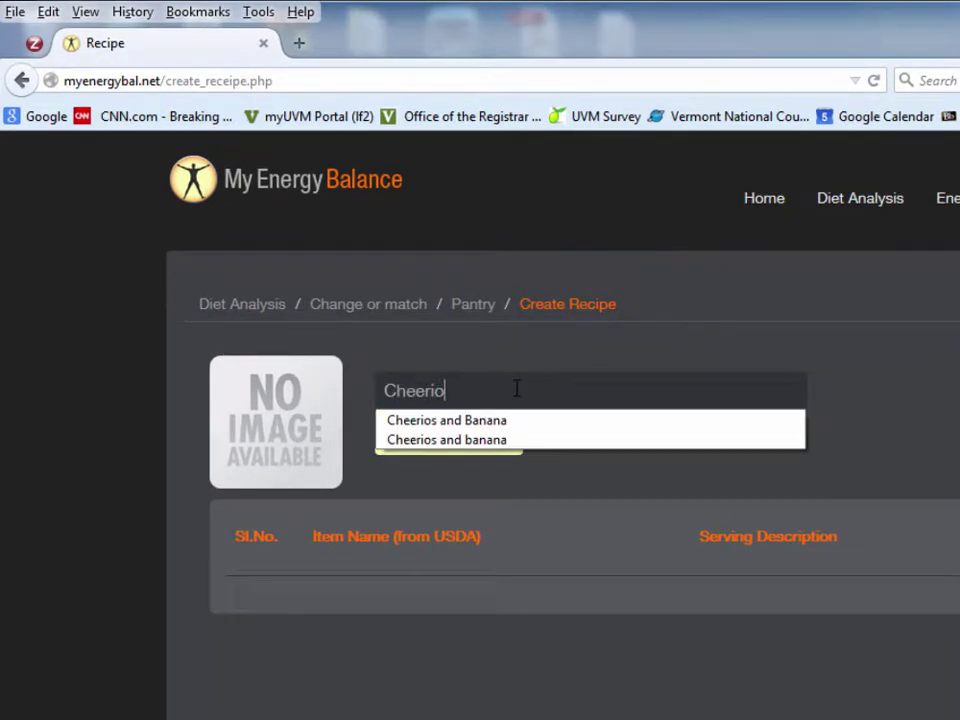
pyautogui.write('d banana')
pyautogui.click(928, 448)
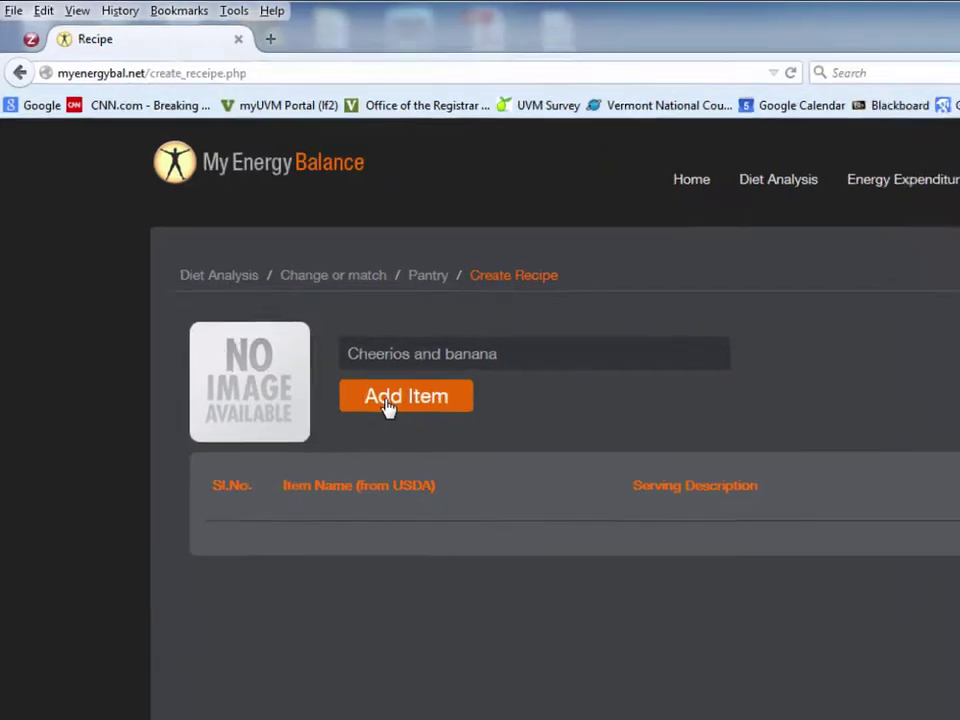
# Start adding an item to the recipe and search the USDA Nutrient Database for "cheerios"
pyautogui.click(388, 404)
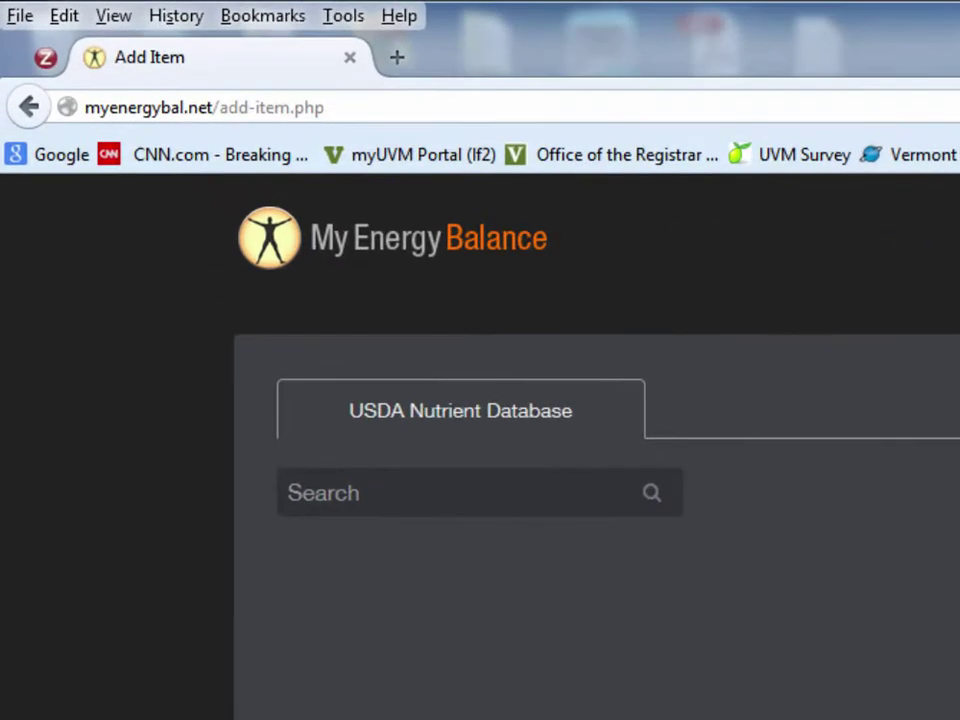
pyautogui.click(448, 493)
pyautogui.write('cheerios')
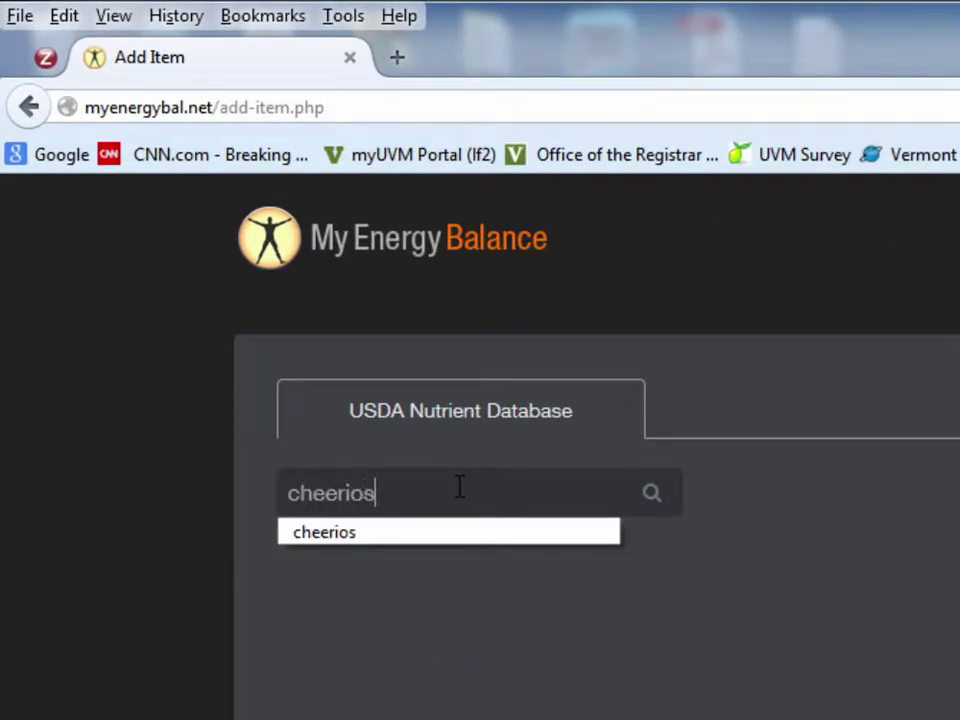
pyautogui.press('Return')
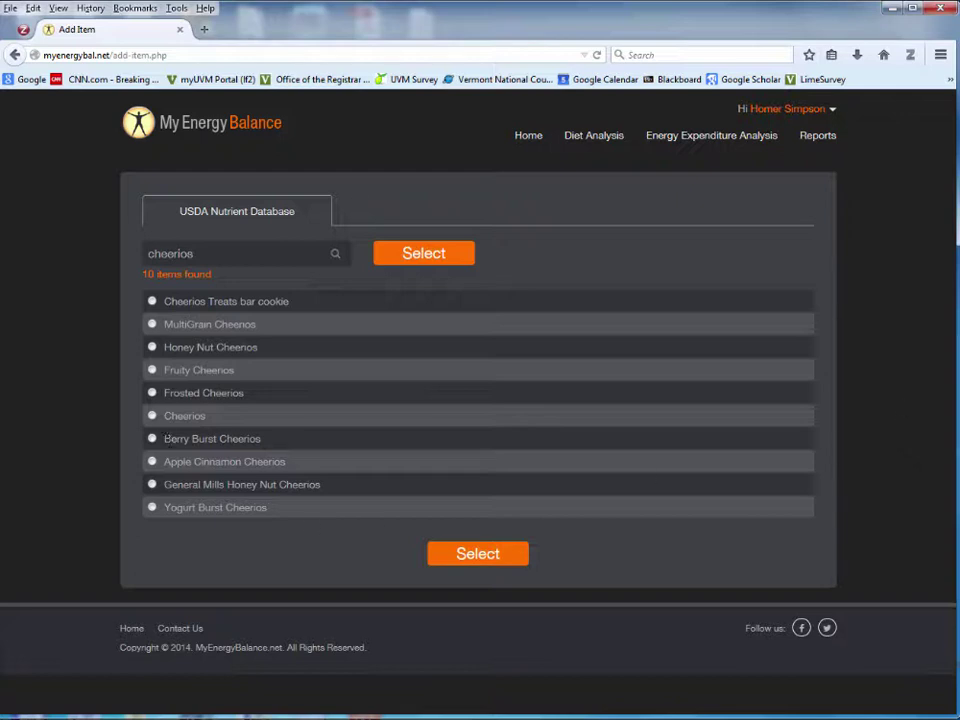
# Add the plain Cheerios item to the recipe with a serving description of 1 cup and 1 serving
pyautogui.click(152, 415)
pyautogui.click(477, 555)
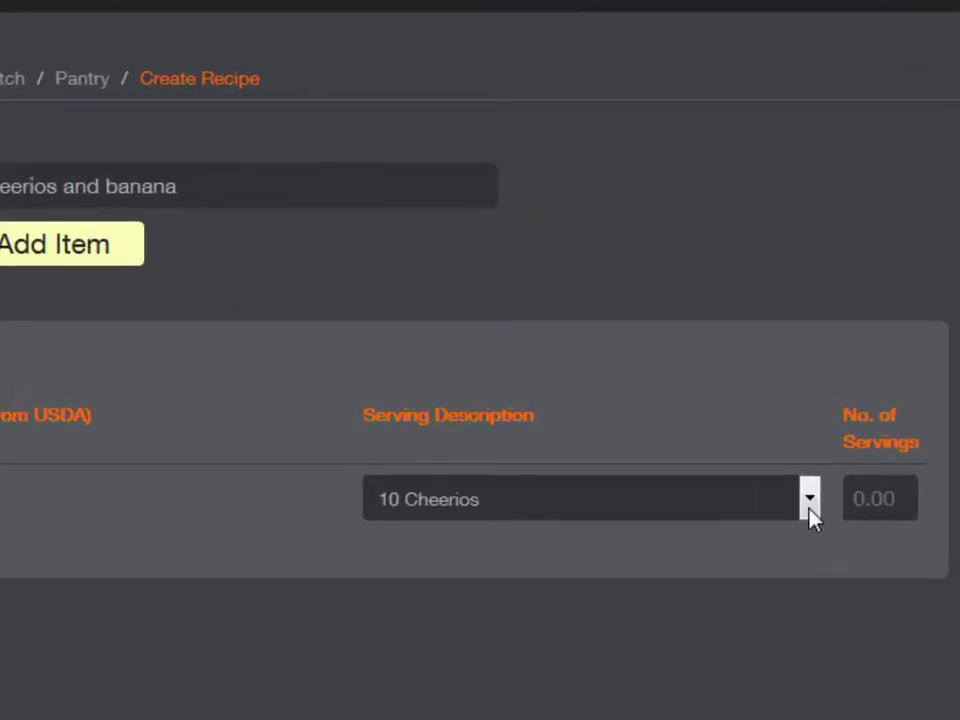
pyautogui.click(810, 500)
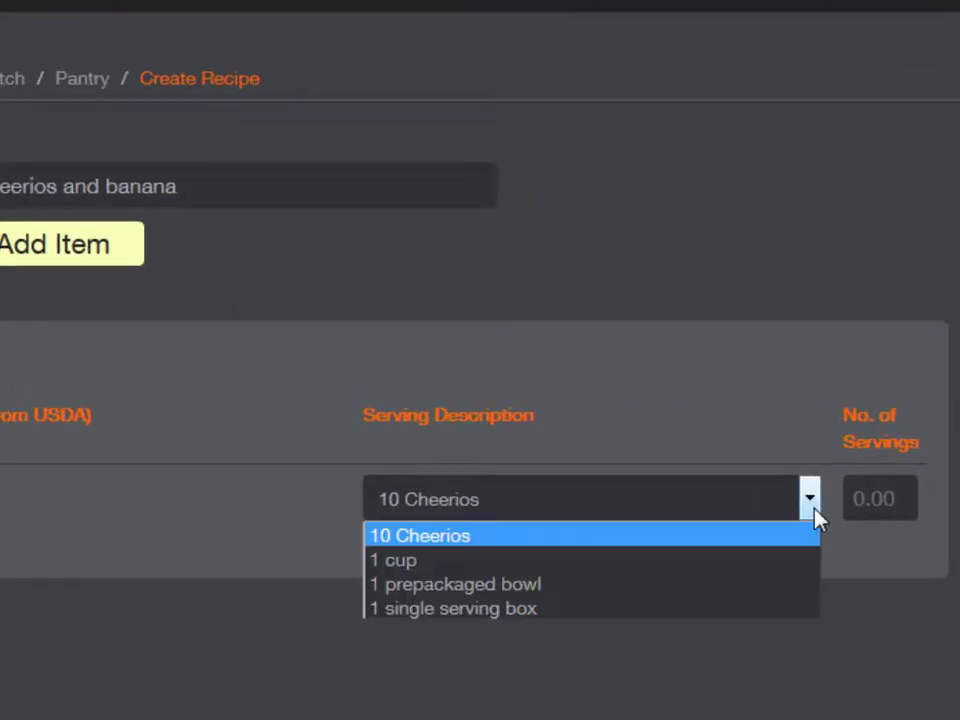
pyautogui.click(461, 563)
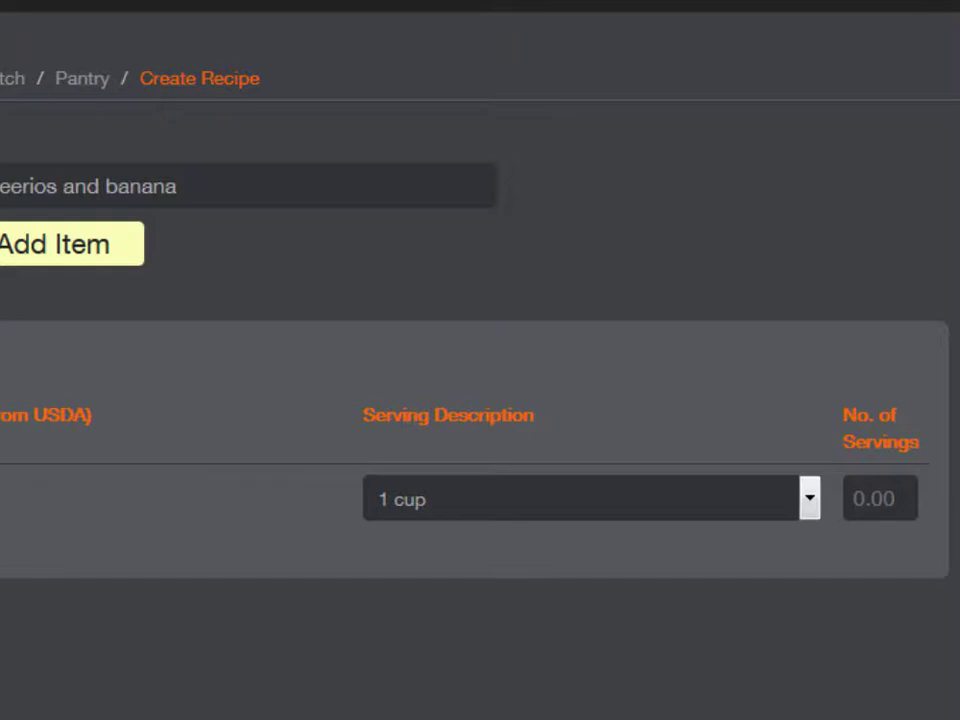
pyautogui.click(912, 502)
pyautogui.write('1')
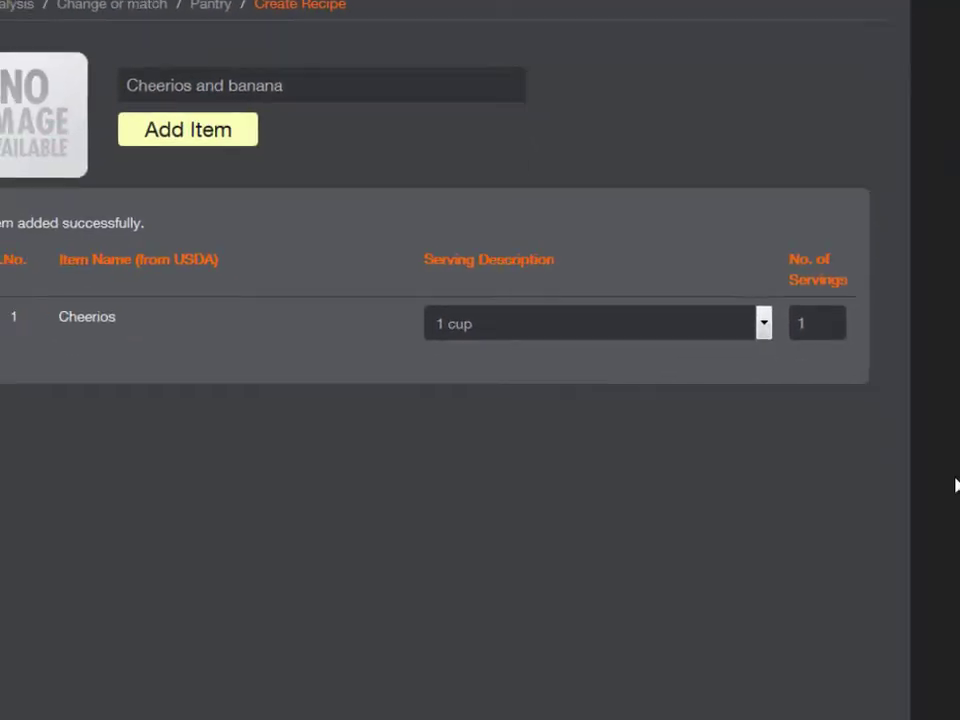
# Start adding another recipe item and search the USDA Nutrient Database for "banana"
pyautogui.scroll(-1, 470, 585)
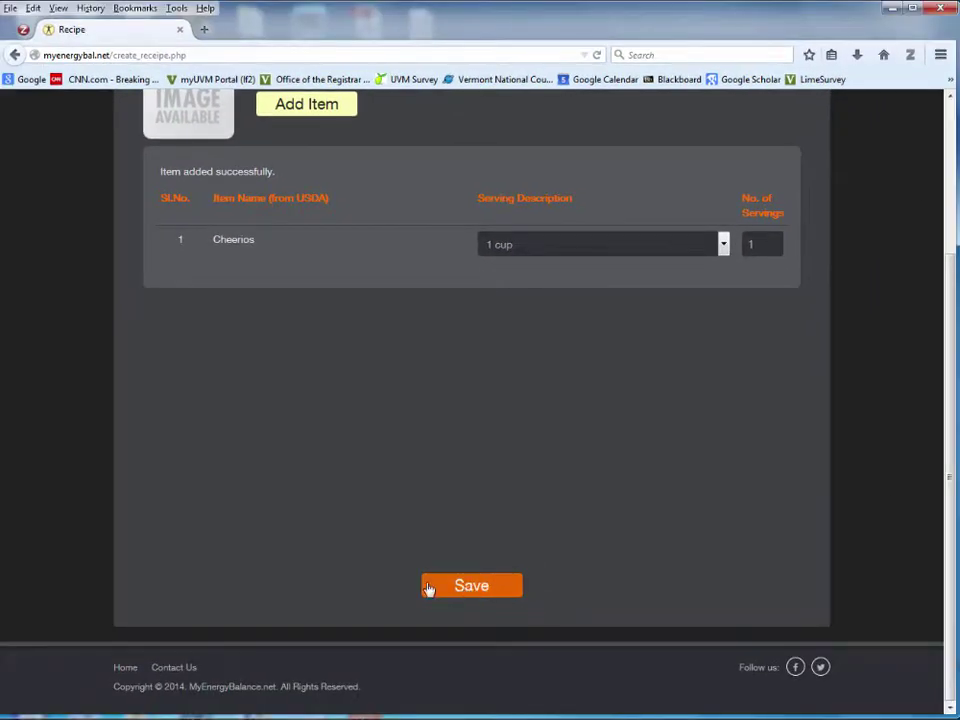
pyautogui.scroll(2, 850, 479)
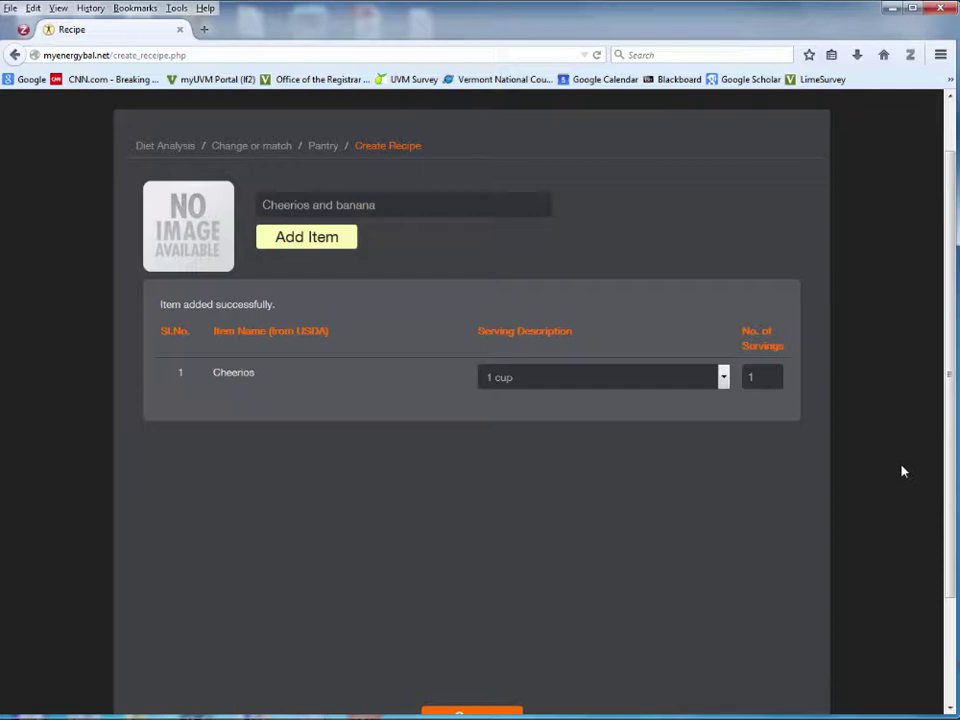
pyautogui.click(298, 248)
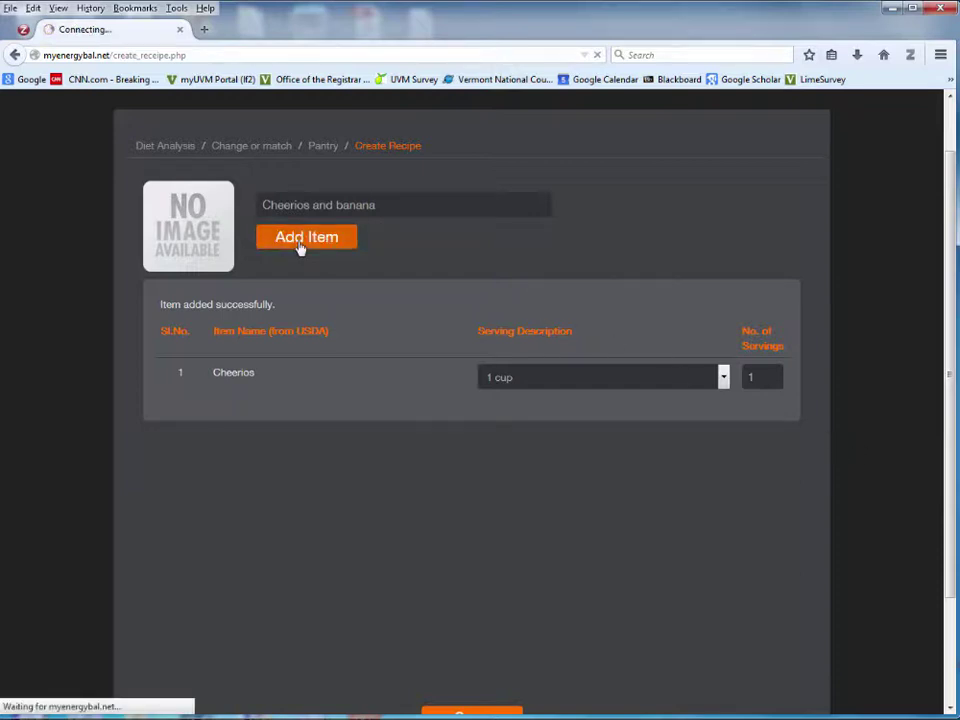
pyautogui.click(234, 256)
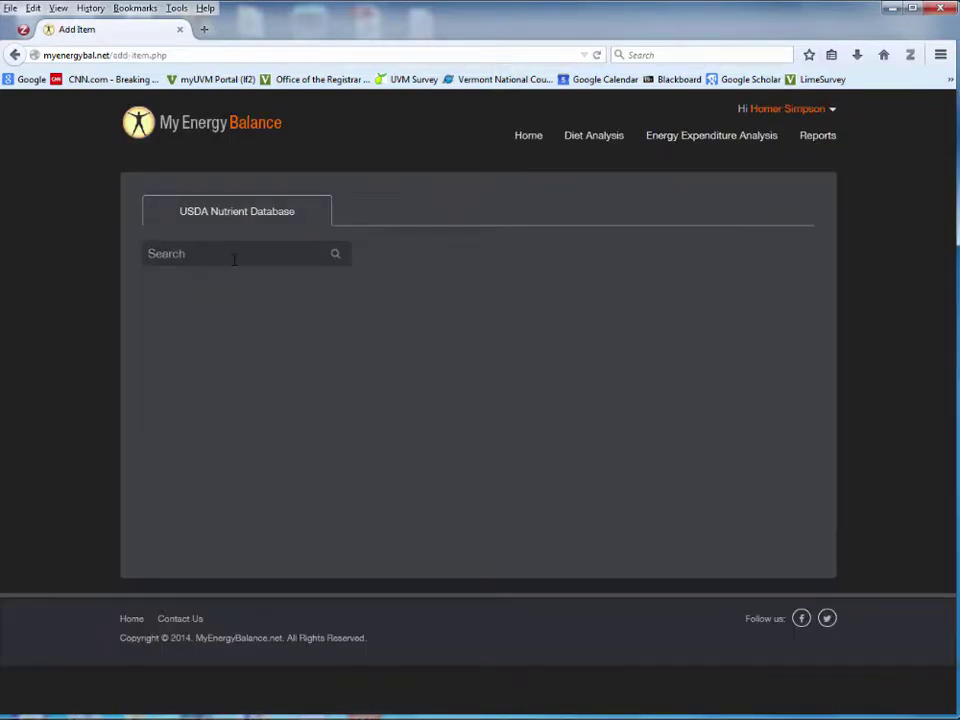
pyautogui.write('bnana')
pyautogui.press('BackSpace')
pyautogui.press('BackSpace')
pyautogui.press('BackSpace')
pyautogui.press('BackSpace')
pyautogui.write('anana')
pyautogui.click(335, 254)
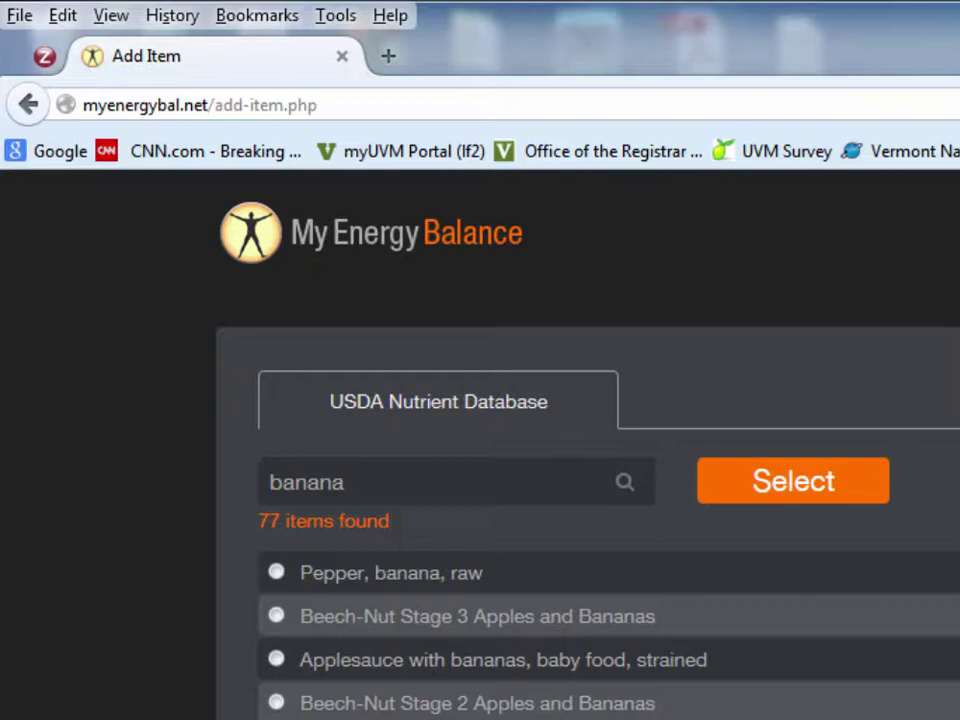
# Narrow the food search to "banana raw" and add "Banana, raw" to the recipe
pyautogui.click(445, 485)
pyautogui.write('raw')
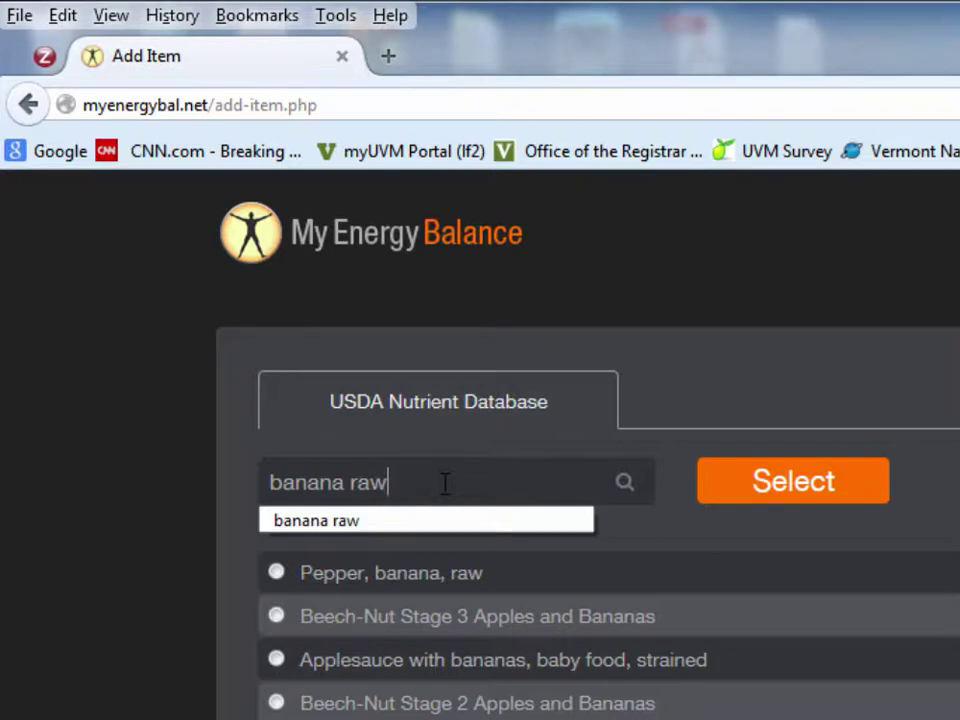
pyautogui.click(624, 484)
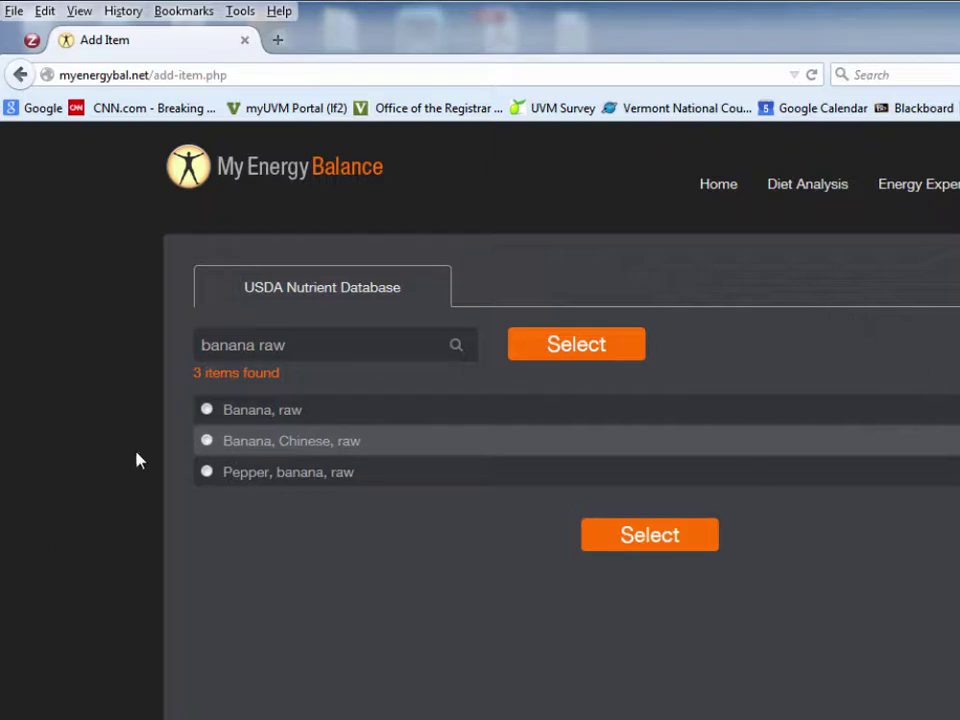
pyautogui.click(207, 411)
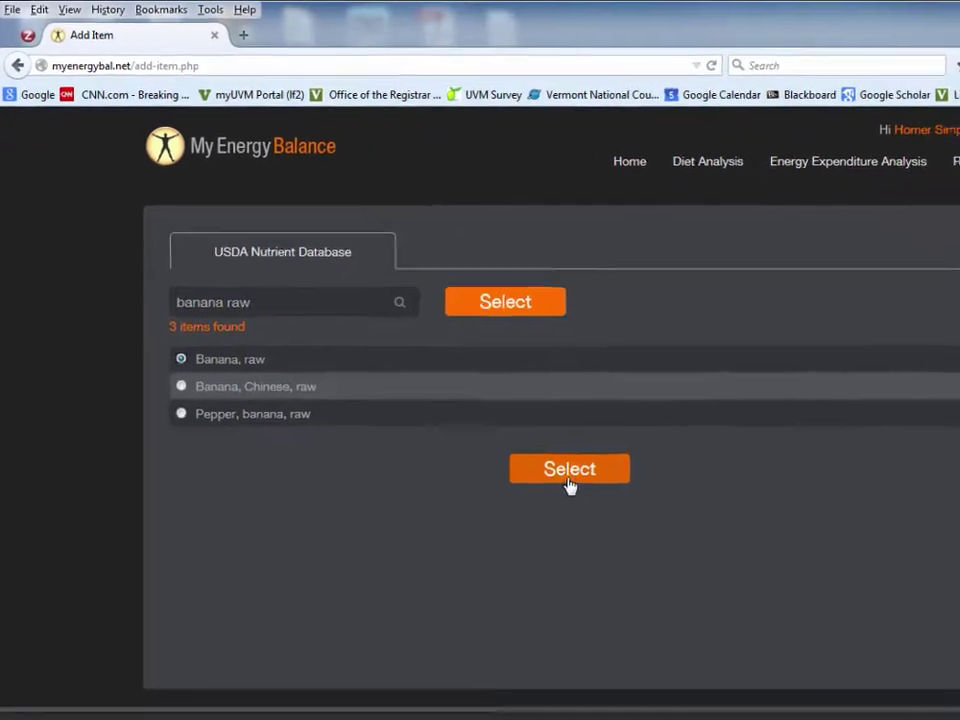
pyautogui.click(649, 535)
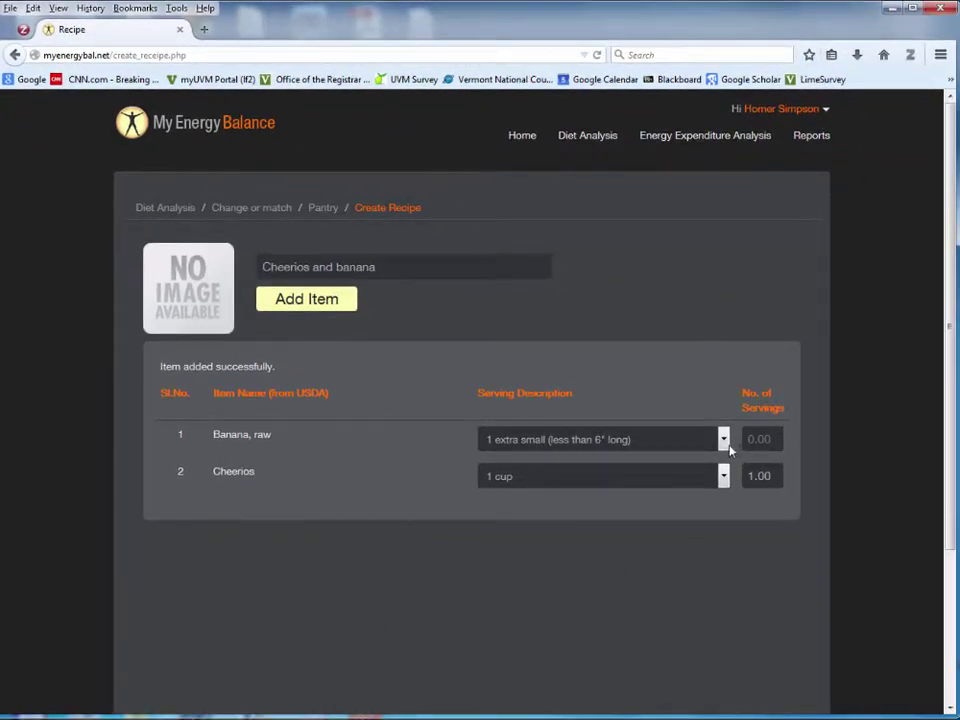
# Set the banana's serving description to 1 medium (7" to 7-7/8" long) with .5 servings
pyautogui.click(722, 442)
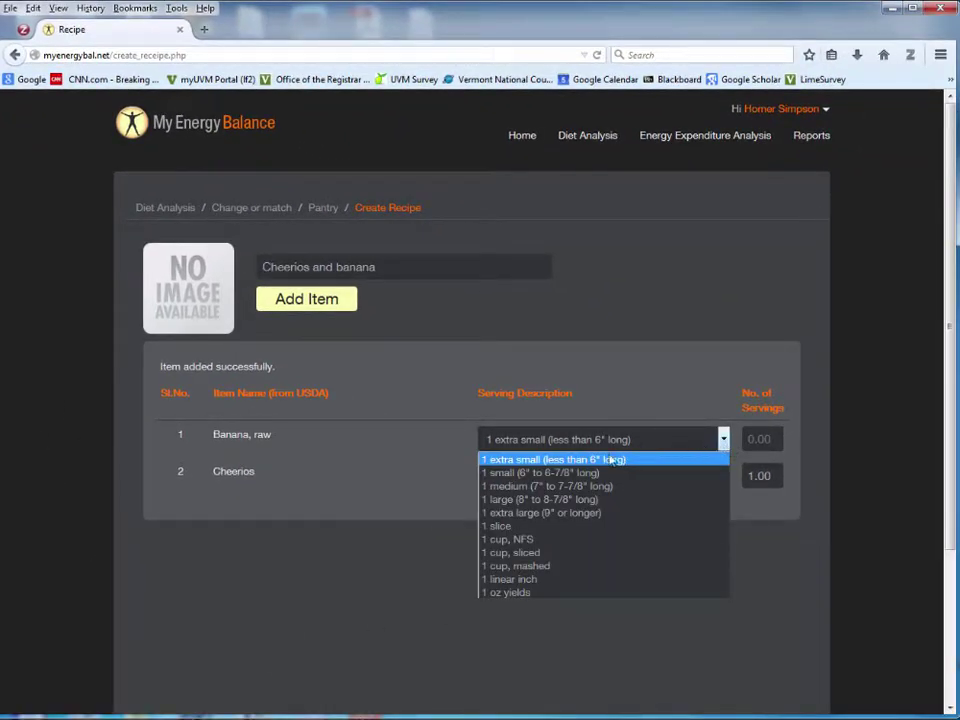
pyautogui.click(557, 487)
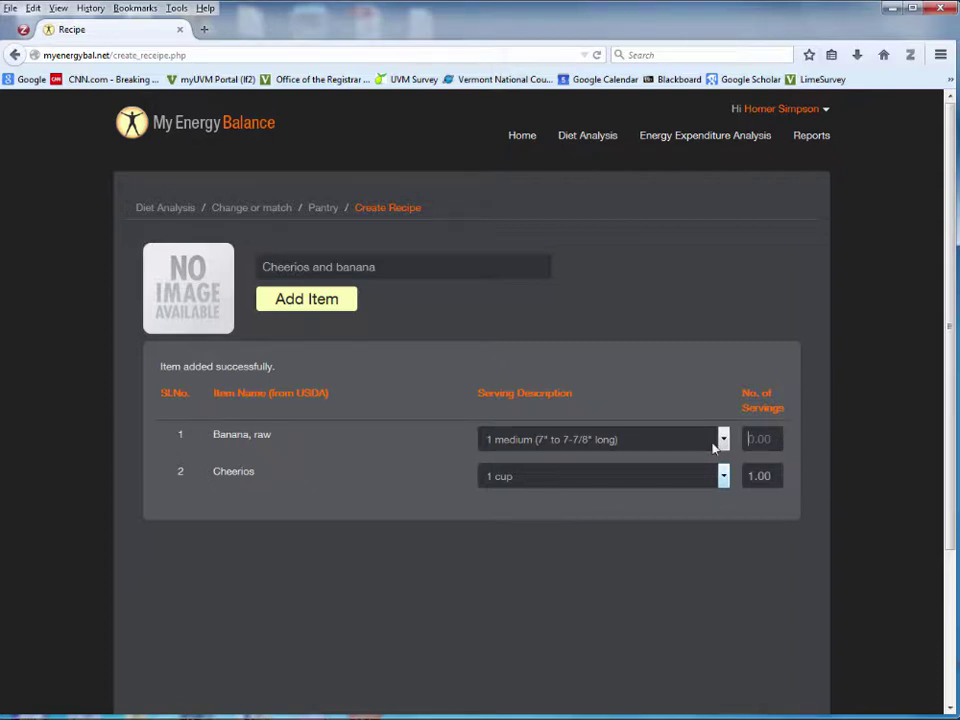
pyautogui.write('.5')
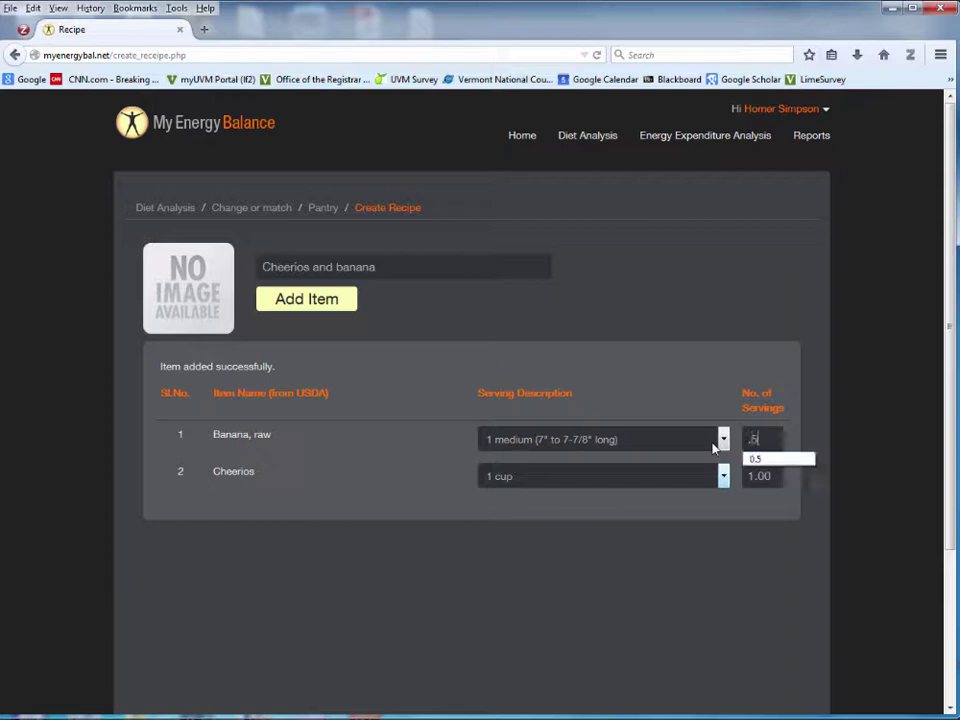
pyautogui.click(694, 561)
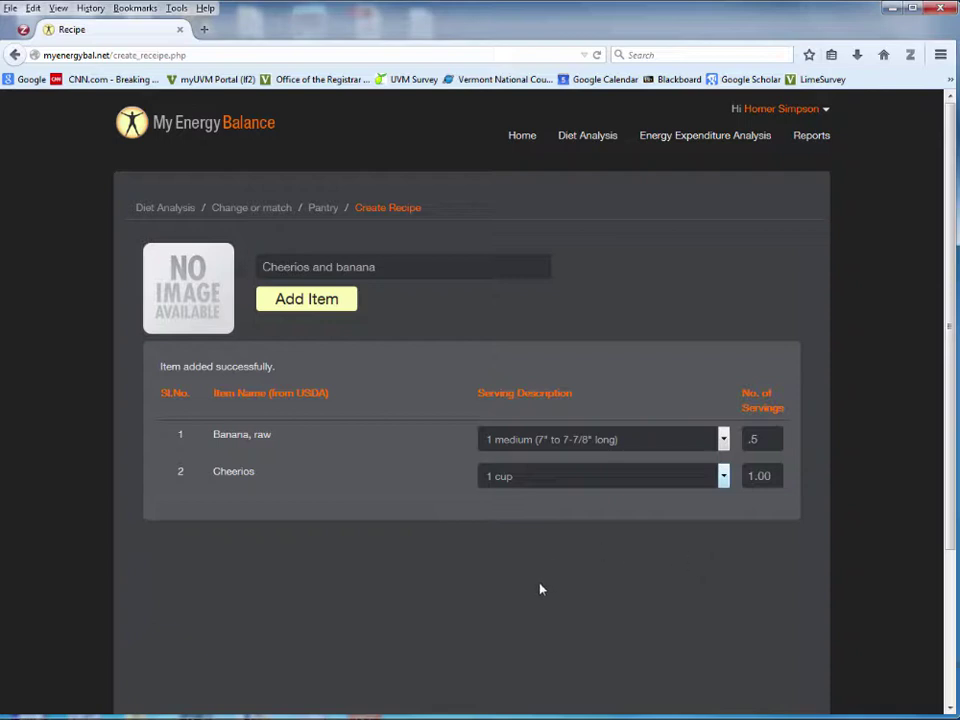
# Search the USDA Nutrient Database for "milk 2%" and add "Milk, cow's, fluid, 2% fat" to the recipe
pyautogui.scroll(-1, 500, 540)
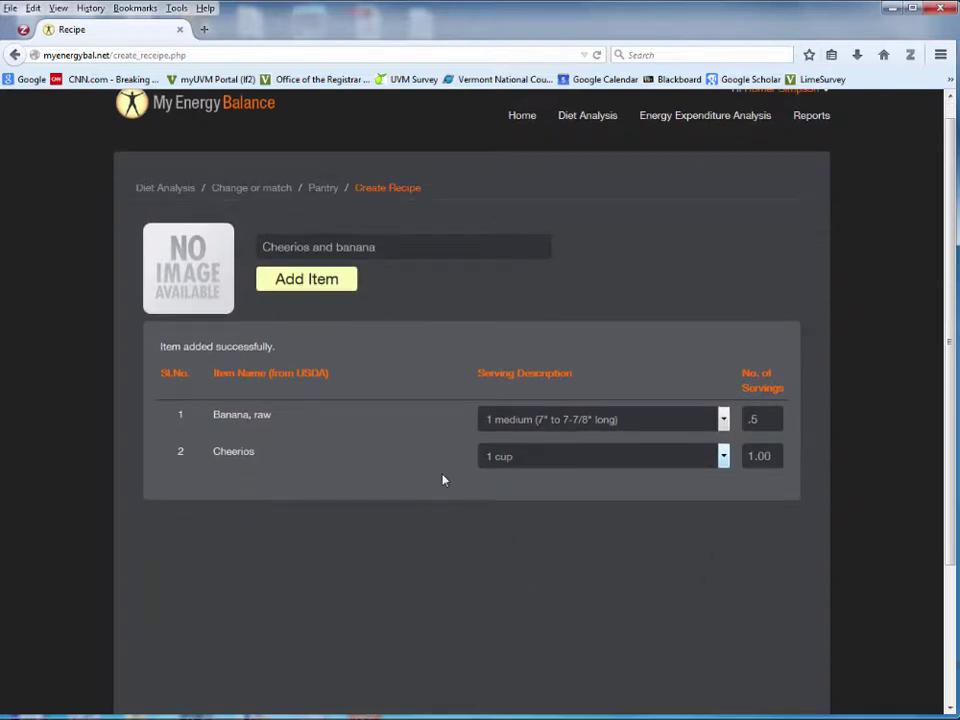
pyautogui.click(313, 286)
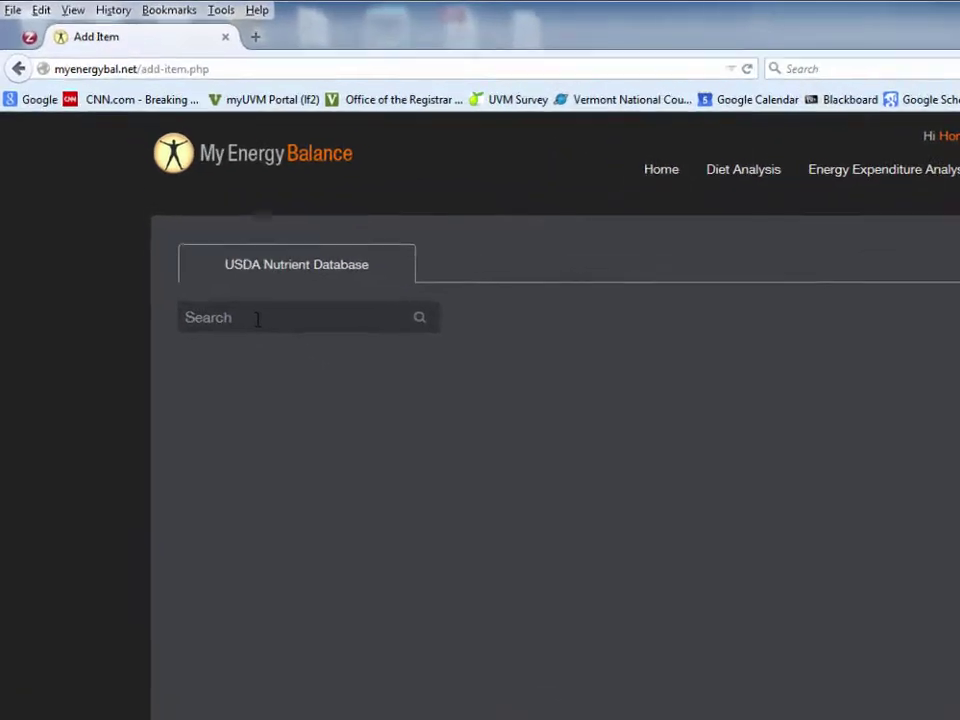
pyautogui.click(257, 318)
pyautogui.write('milk')
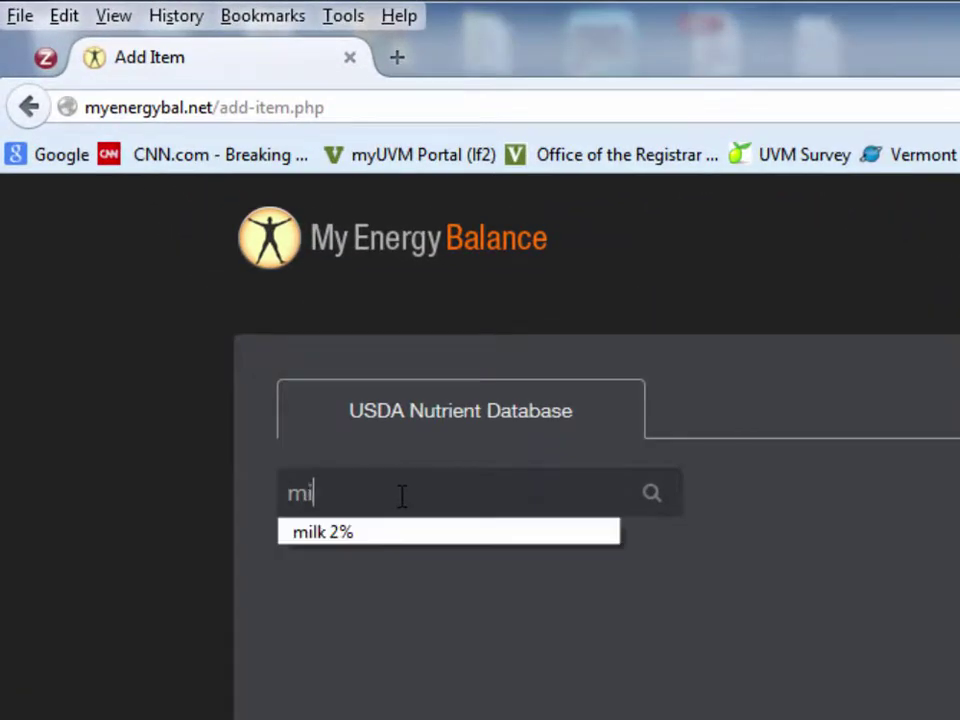
pyautogui.write(' 2%')
pyautogui.press('Return')
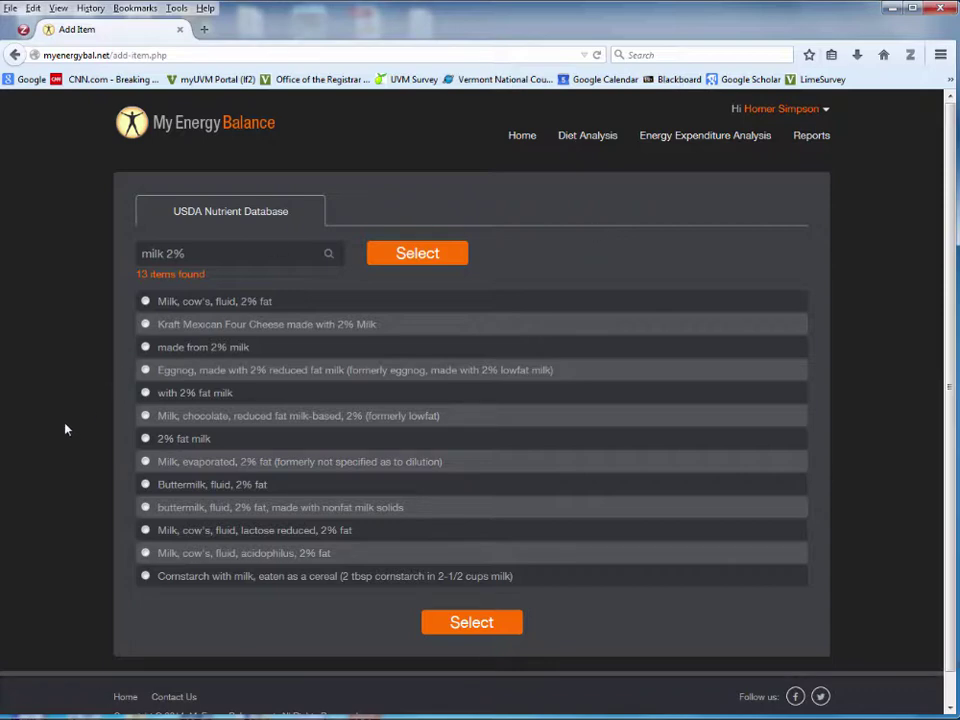
pyautogui.click(146, 302)
pyautogui.click(472, 623)
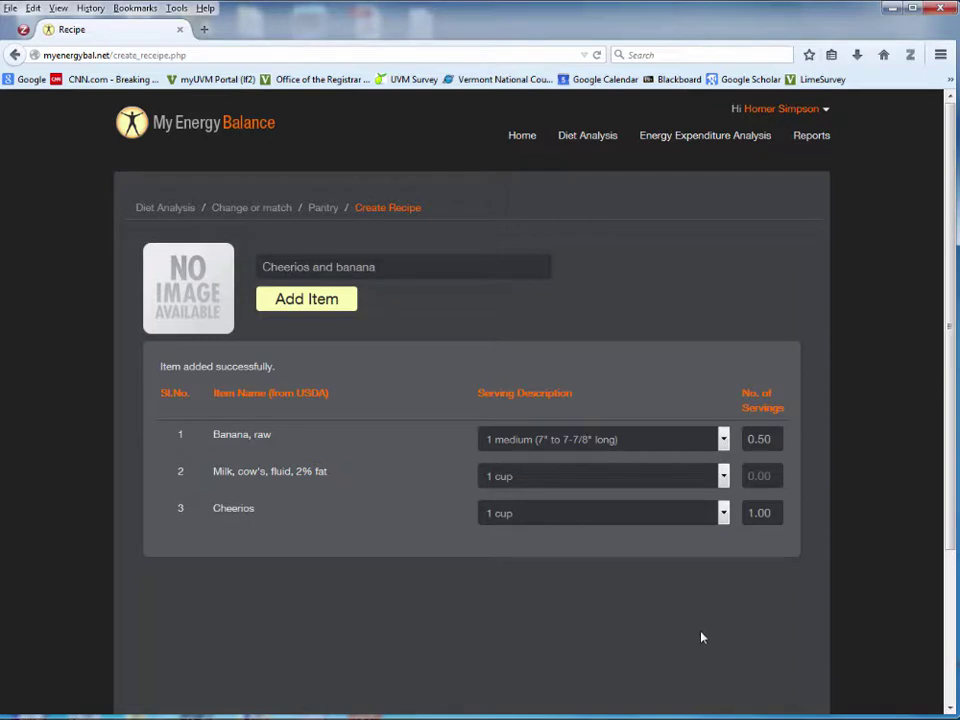
# Set the 2% milk to a 1 cup serving description with .5 servings and save the recipe
pyautogui.click(723, 477)
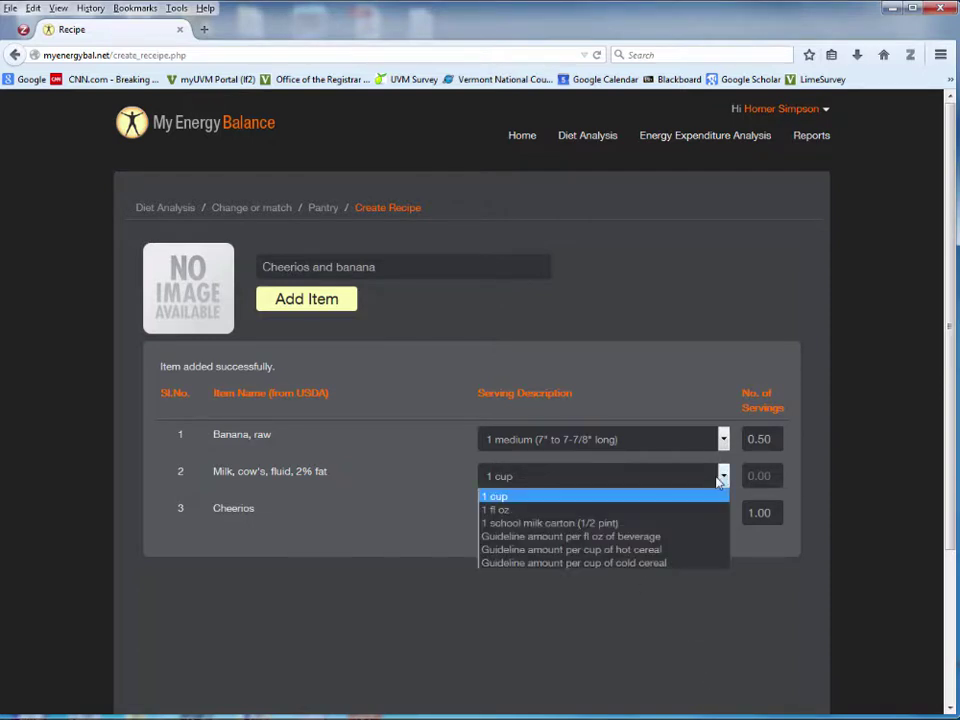
pyautogui.click(510, 500)
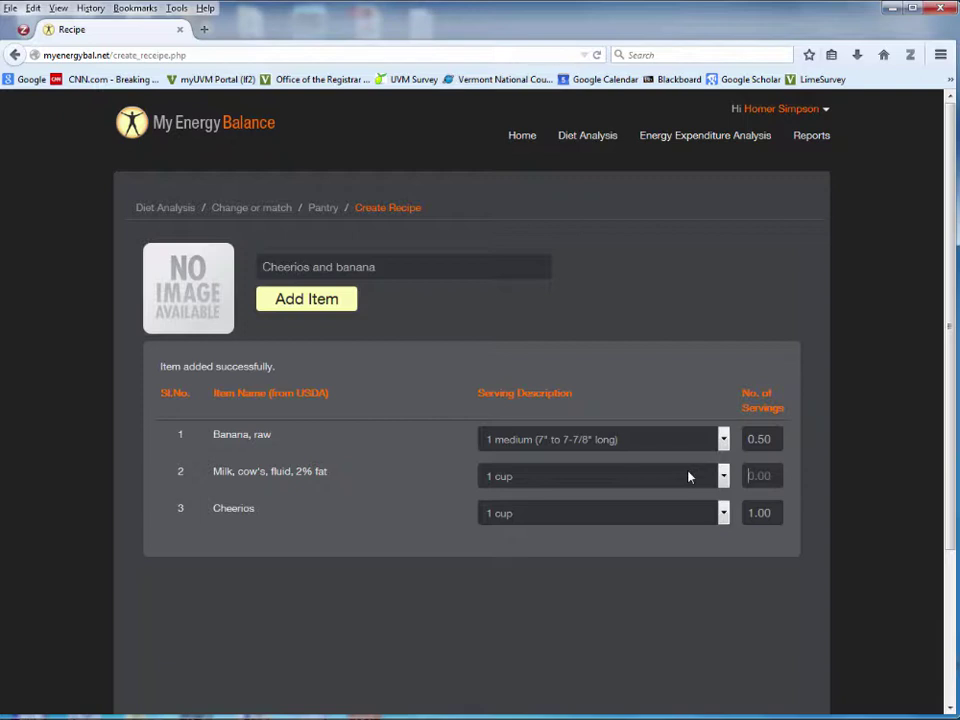
pyautogui.press('Tab')
pyautogui.write('.5')
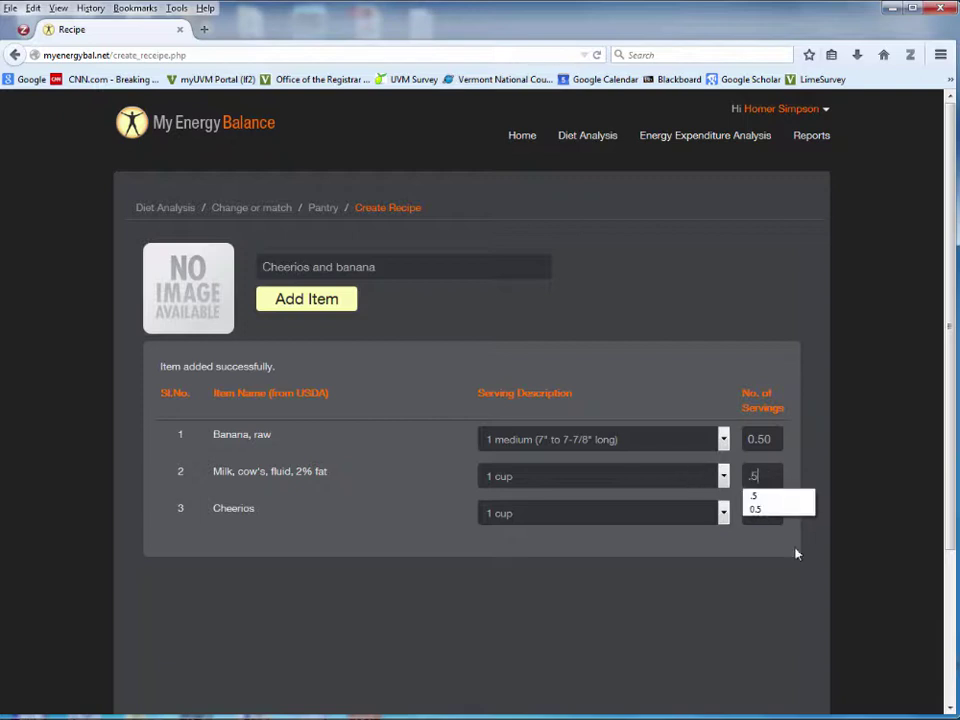
pyautogui.click(771, 604)
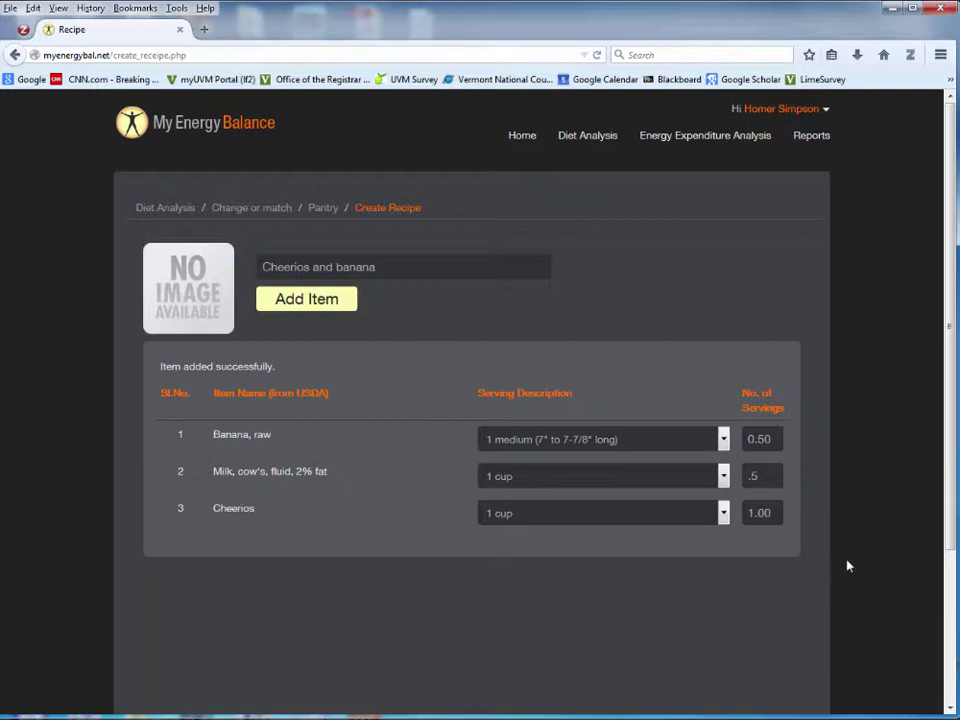
pyautogui.scroll(-3, 810, 566)
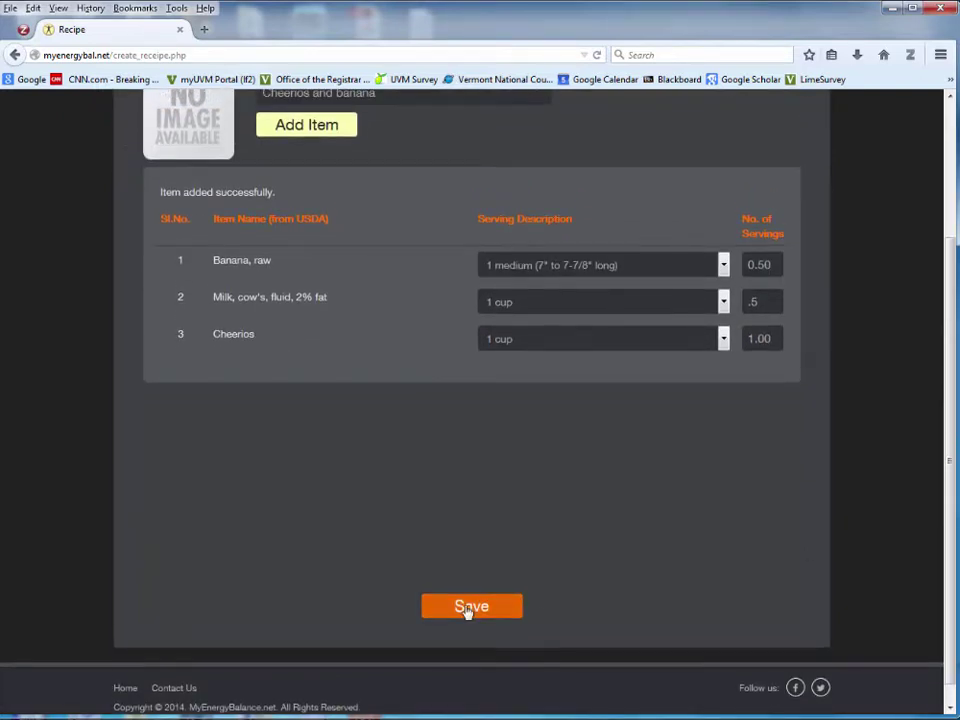
pyautogui.click(469, 607)
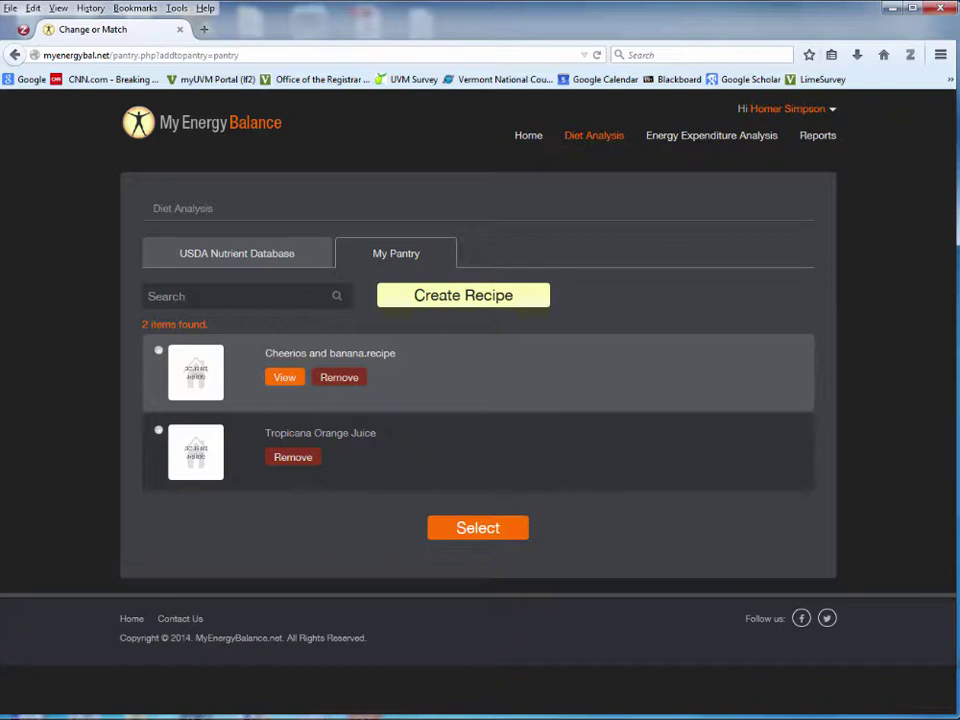
# Match the "Breakfast today" intake in Diet Analysis to the Cheerios and banana recipe from the pantry
pyautogui.click(593, 143)
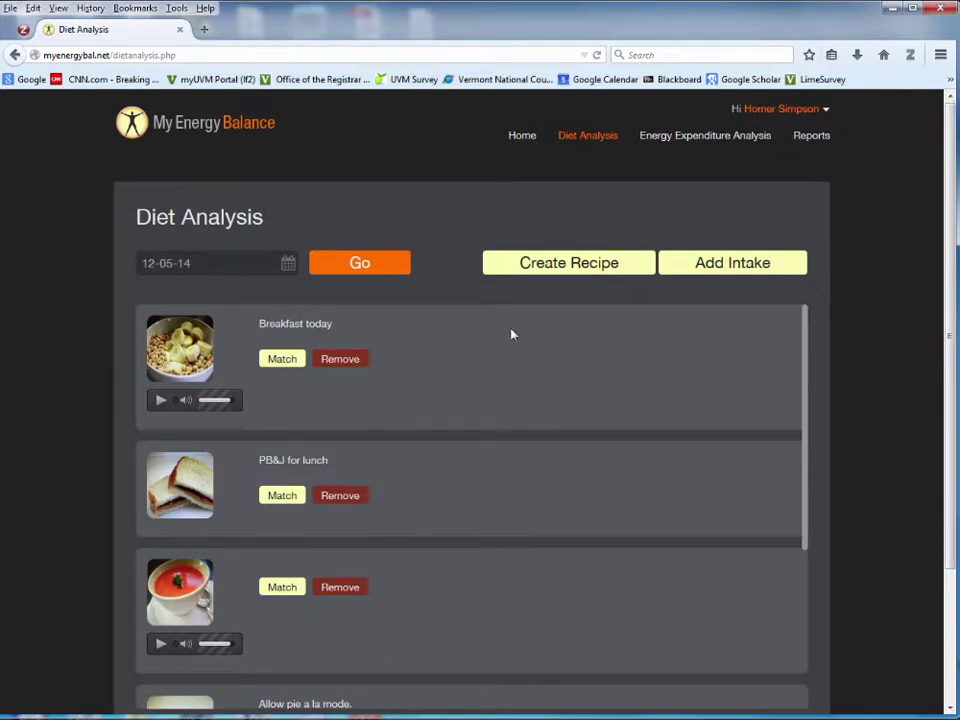
pyautogui.click(283, 360)
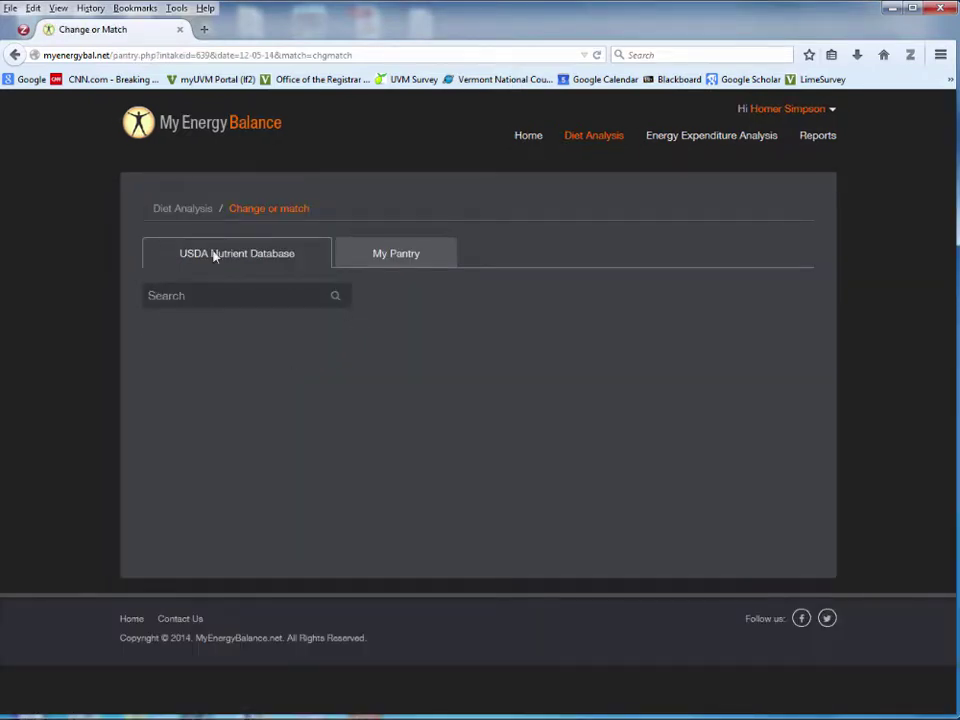
pyautogui.click(398, 259)
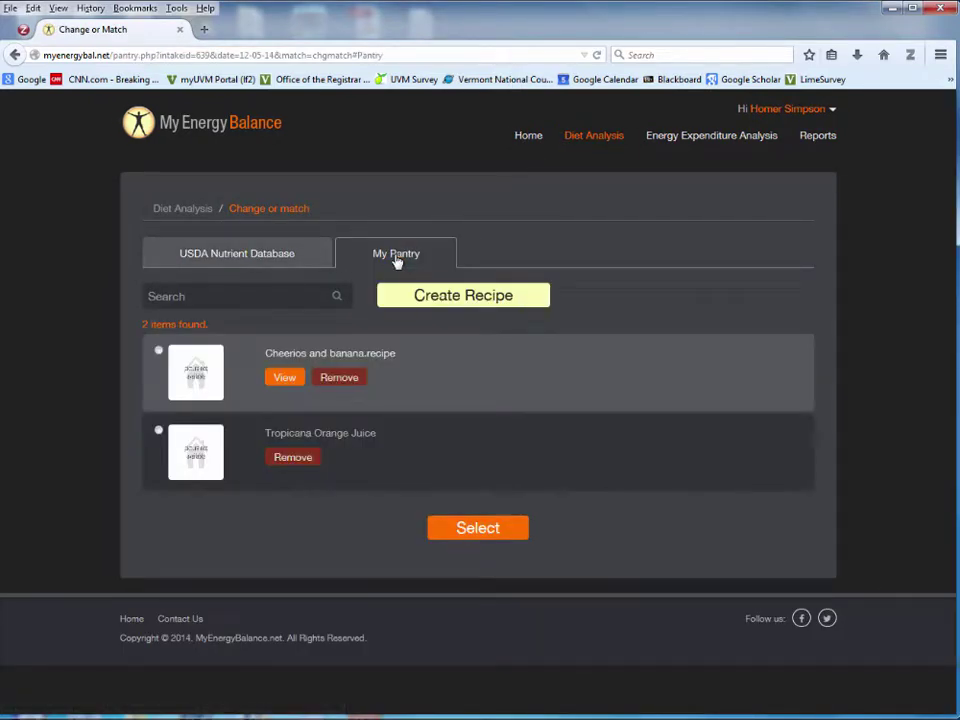
pyautogui.click(158, 351)
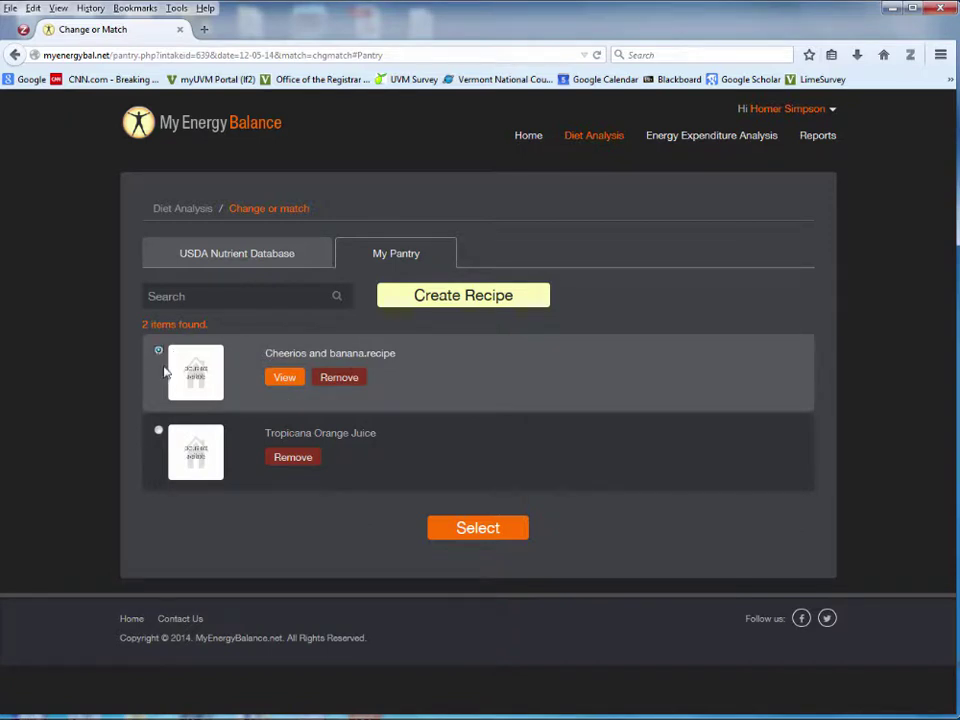
pyautogui.click(478, 529)
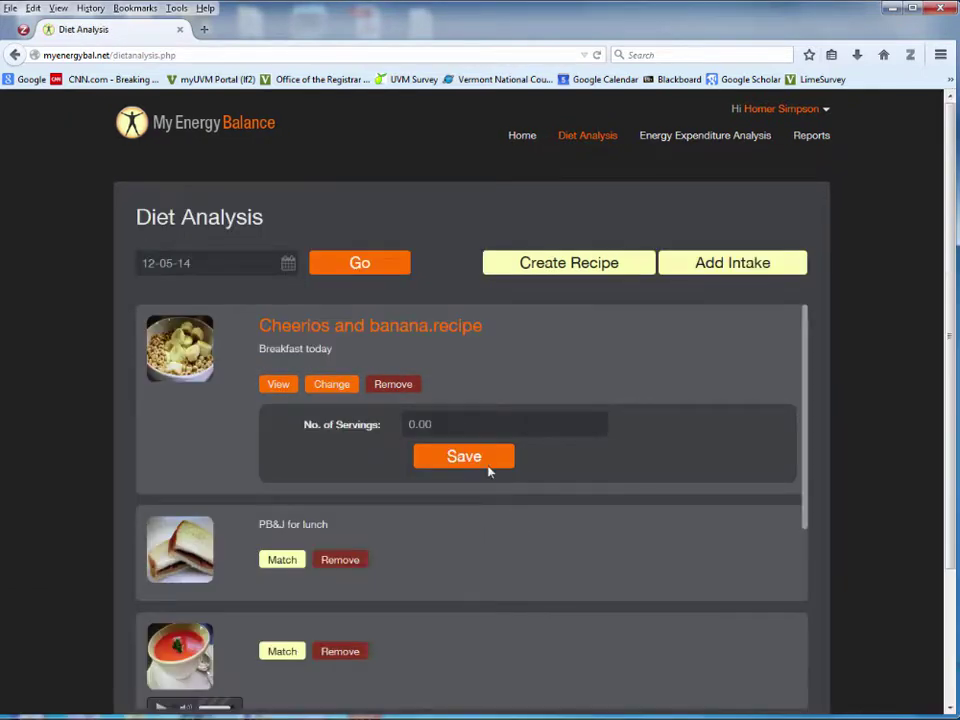
# Set the matched breakfast recipe to 1 serving and save the entry
pyautogui.click(454, 423)
pyautogui.write('1')
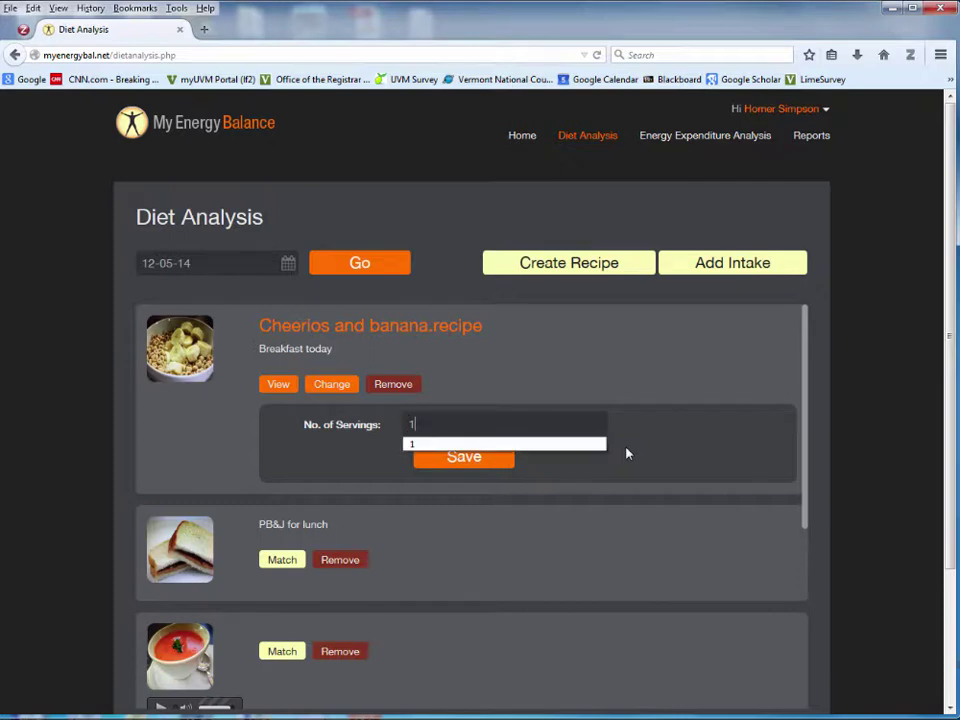
pyautogui.click(465, 461)
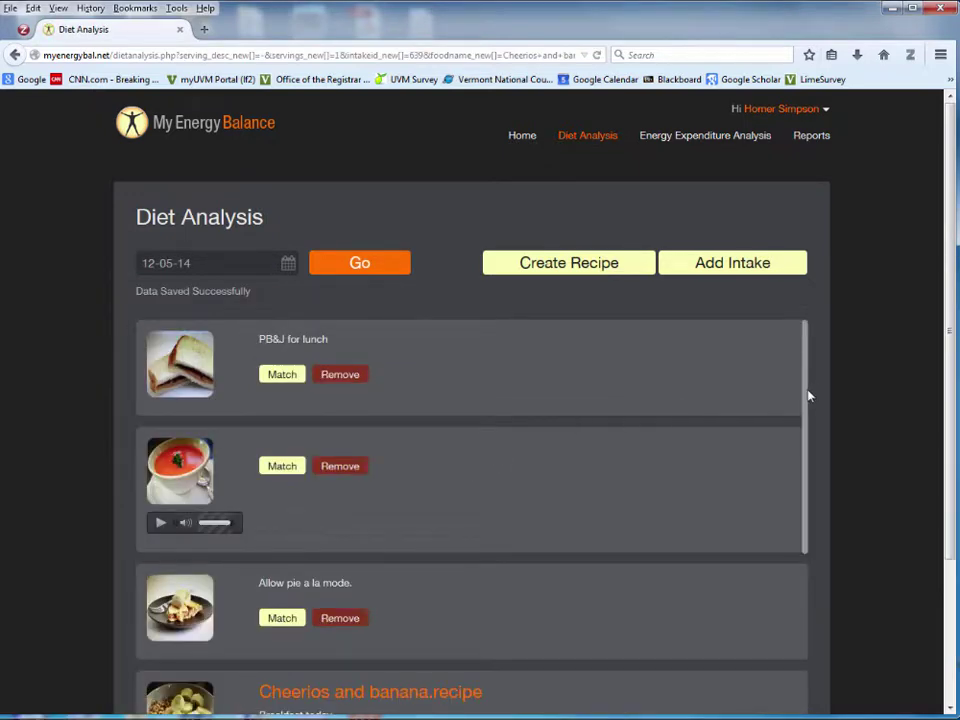
# Open the Energy Expenditure Analysis and load the records for 12-05-14
pyautogui.moveTo(808, 392)
pyautogui.mouseDown()
pyautogui.moveTo(803, 590)
pyautogui.moveTo(819, 506)
pyautogui.moveTo(814, 392)
pyautogui.mouseUp()
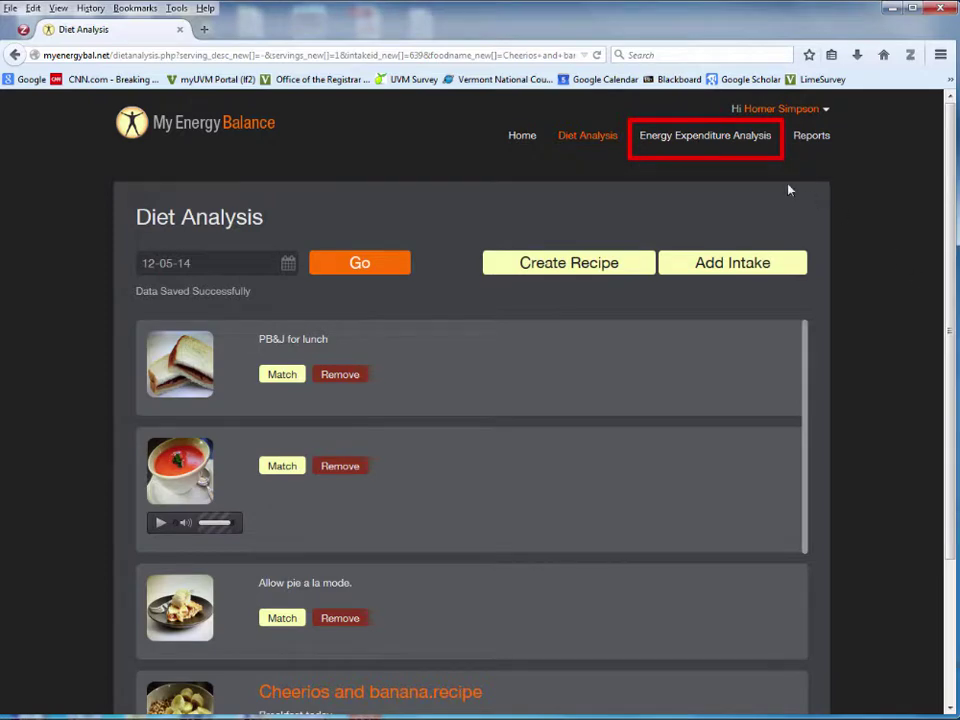
pyautogui.click(721, 143)
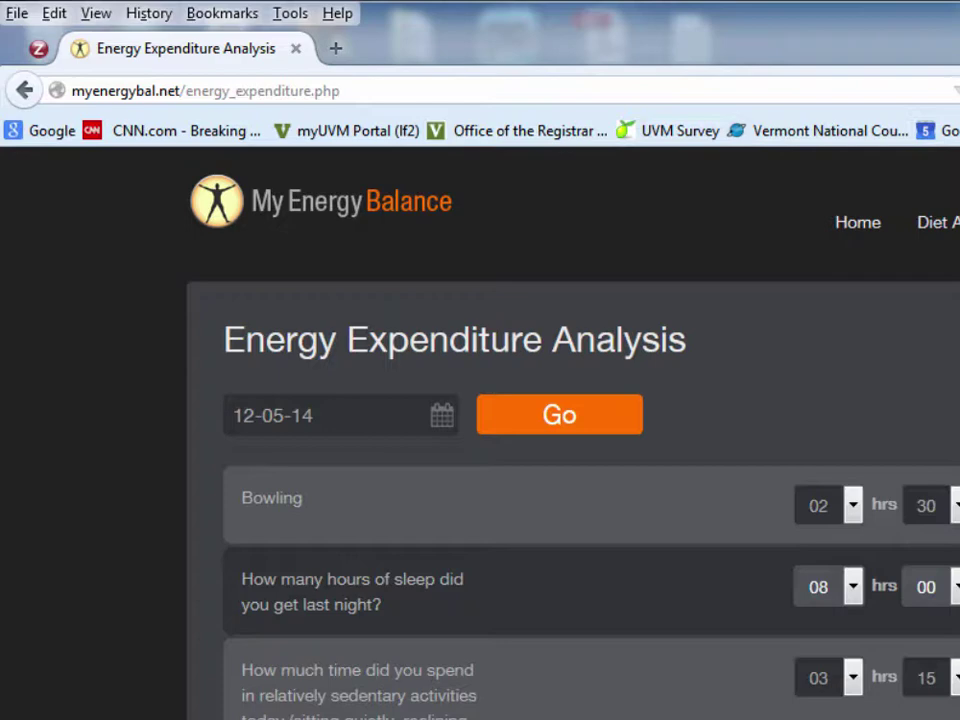
pyautogui.click(442, 416)
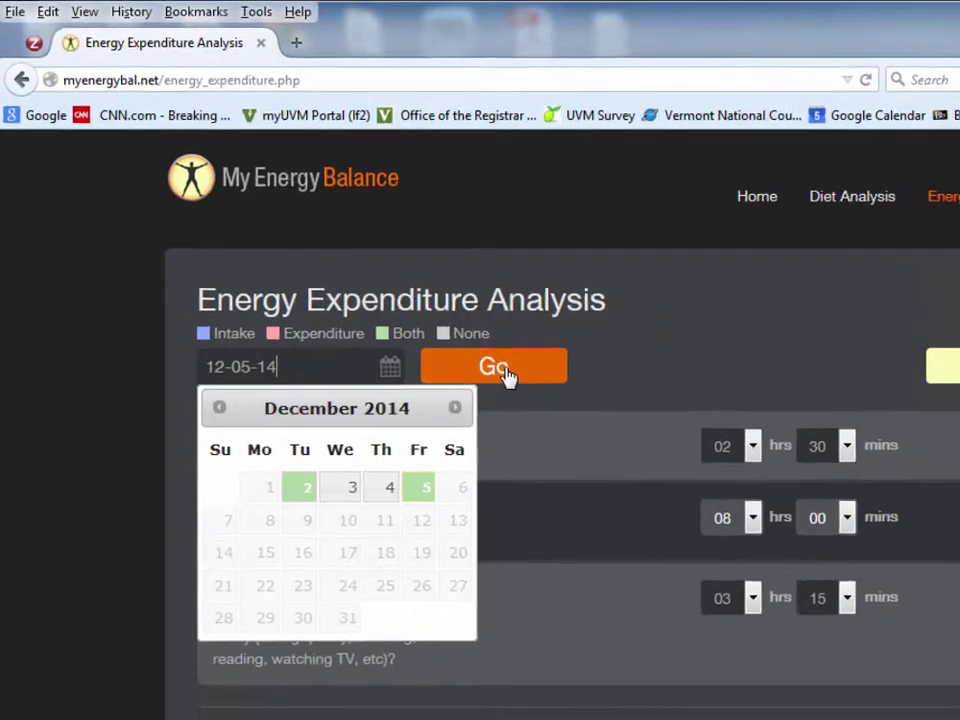
pyautogui.click(575, 424)
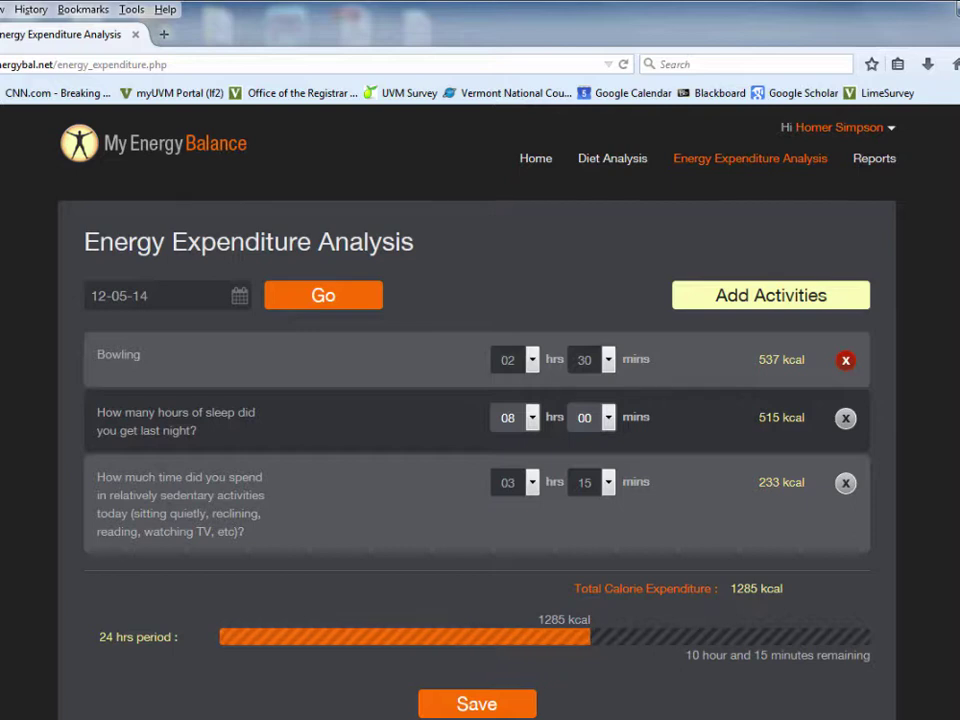
# Add a Raking lawn activity from the Lawn and garden category with a duration of 2 hours and save it
pyautogui.click(762, 298)
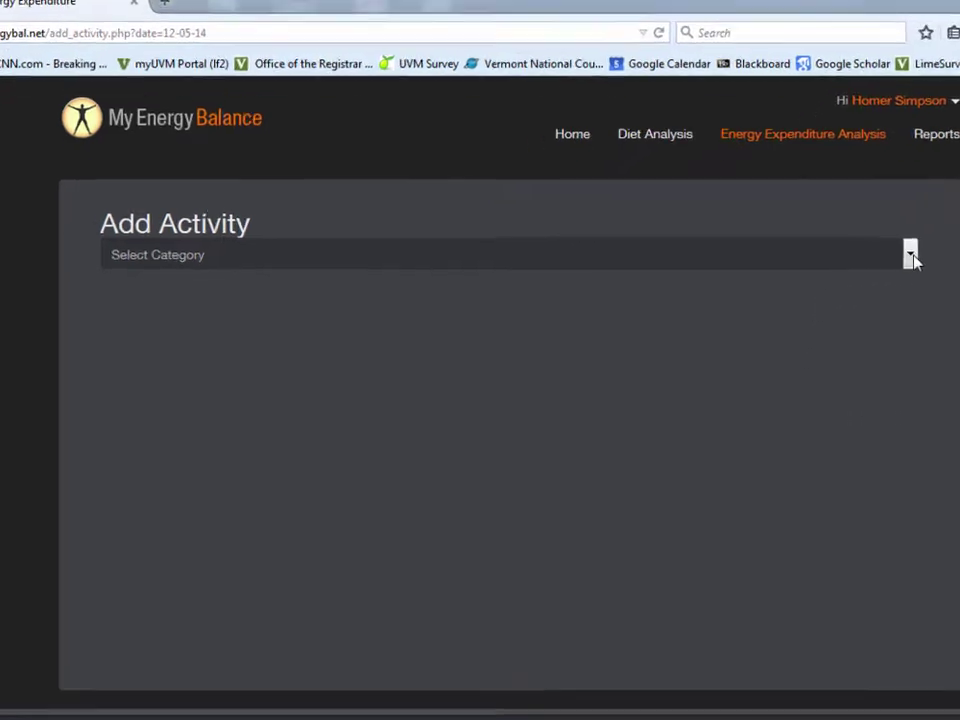
pyautogui.click(912, 258)
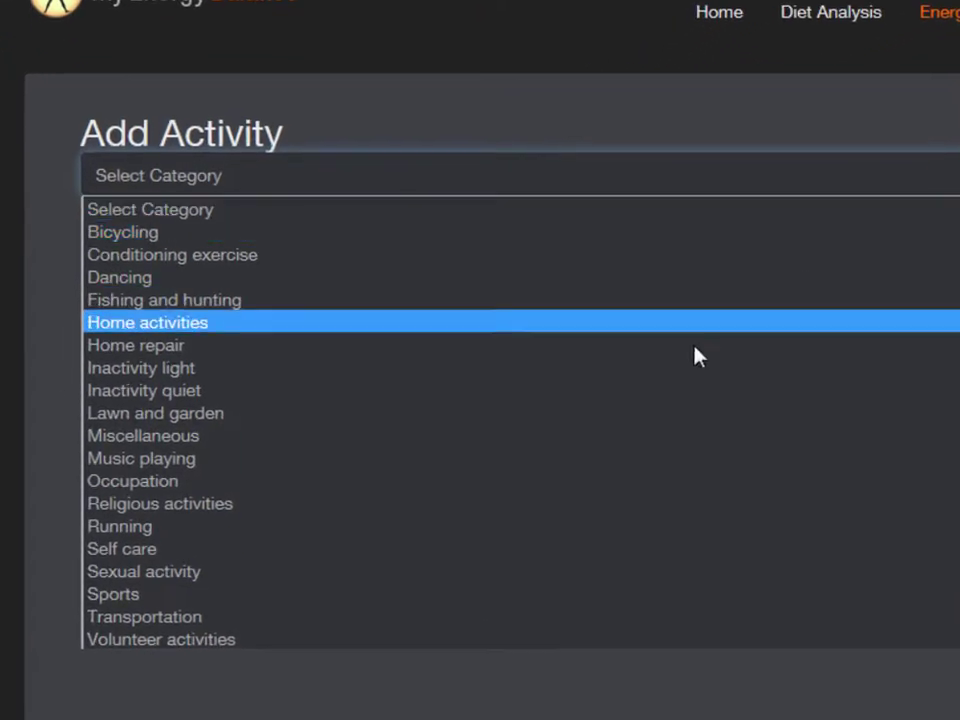
pyautogui.click(511, 432)
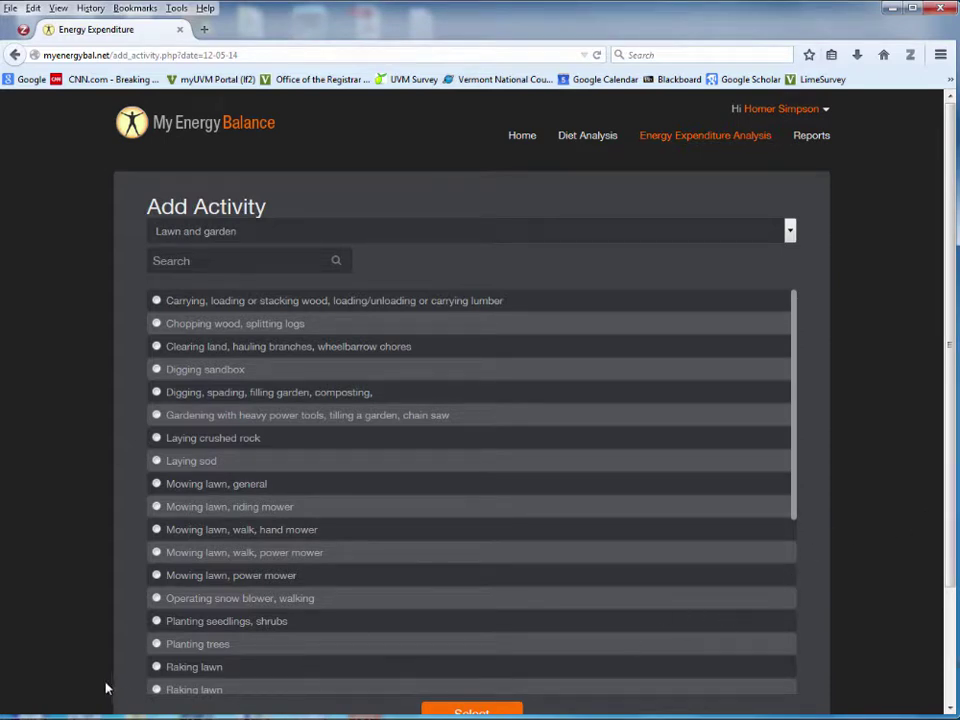
pyautogui.scroll(-3, 150, 660)
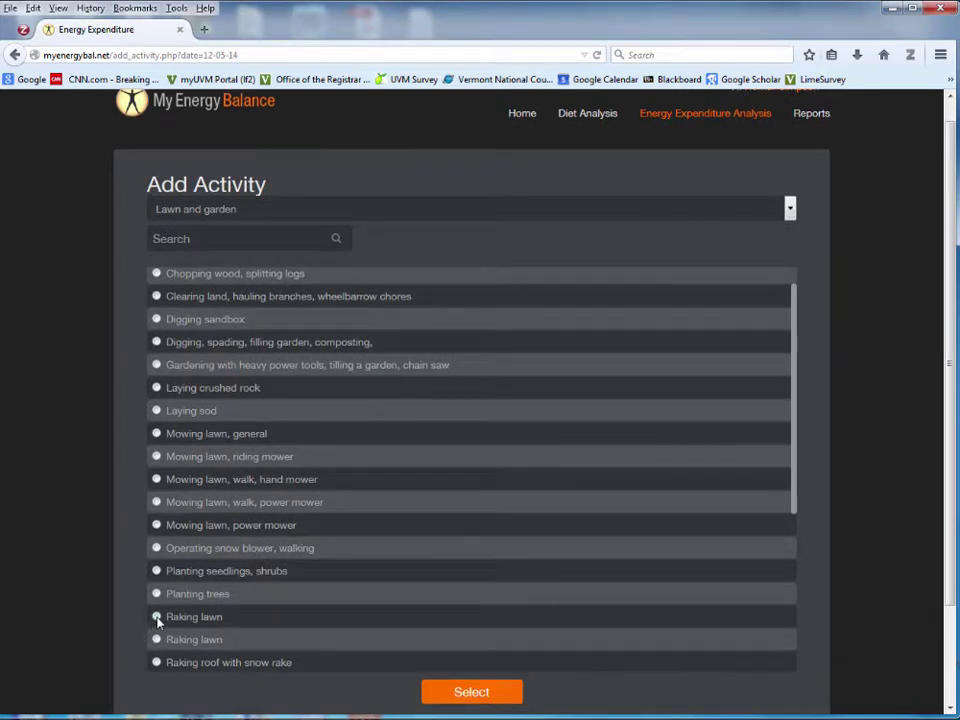
pyautogui.click(157, 617)
pyautogui.click(463, 692)
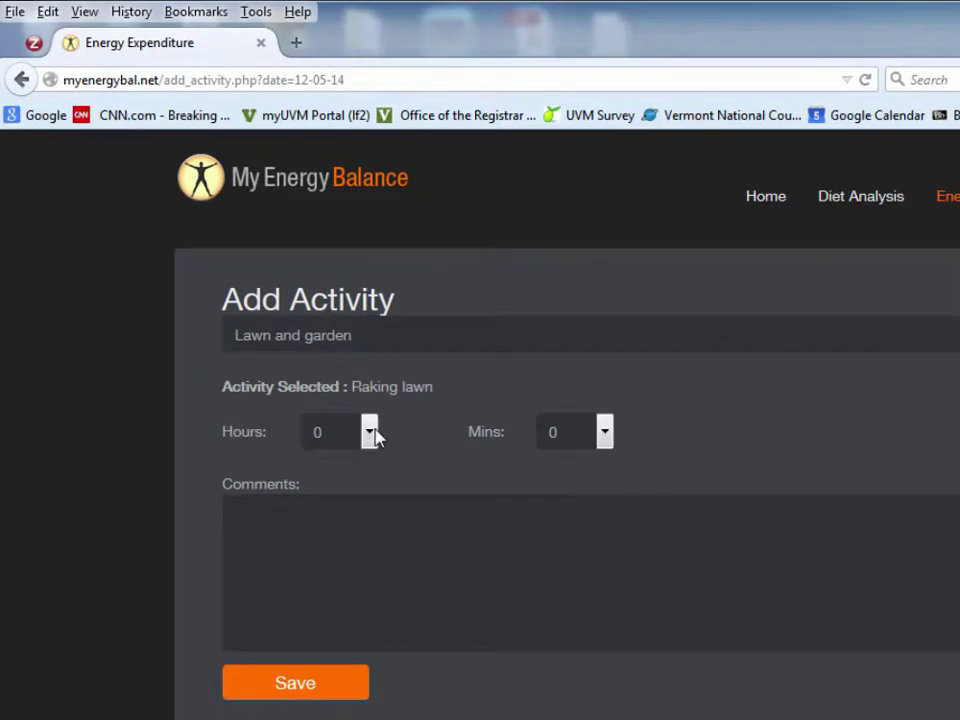
pyautogui.click(254, 297)
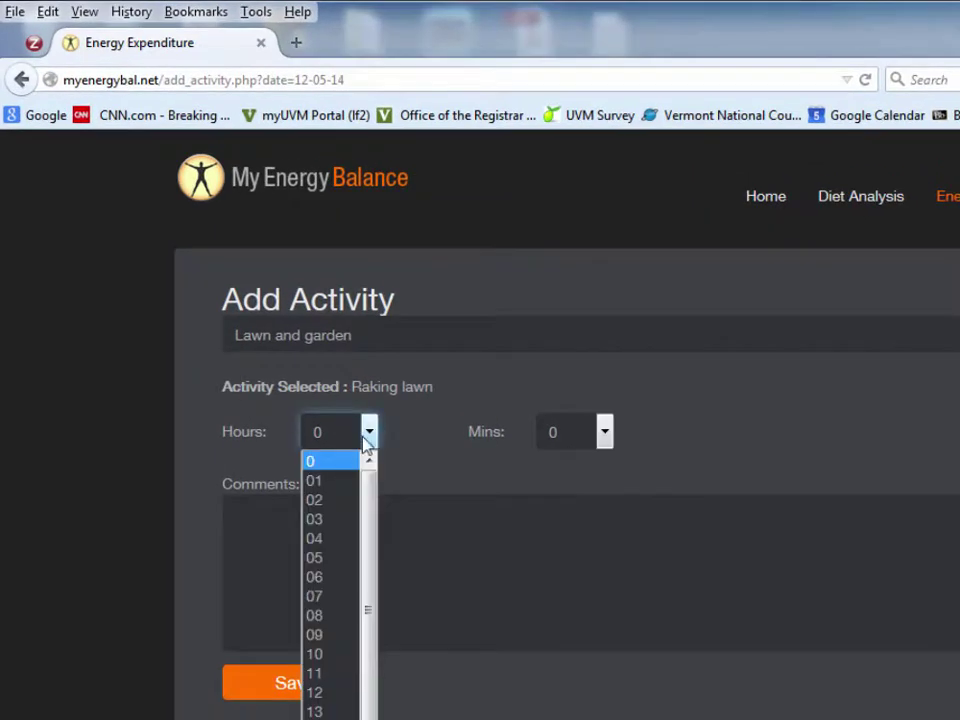
pyautogui.click(320, 502)
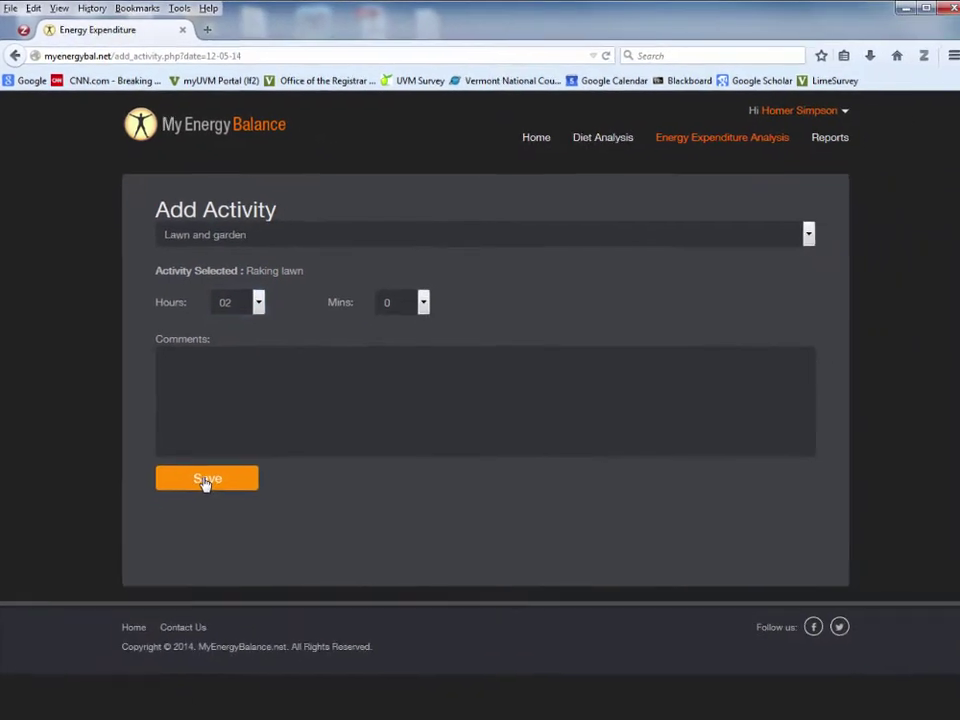
pyautogui.click(294, 690)
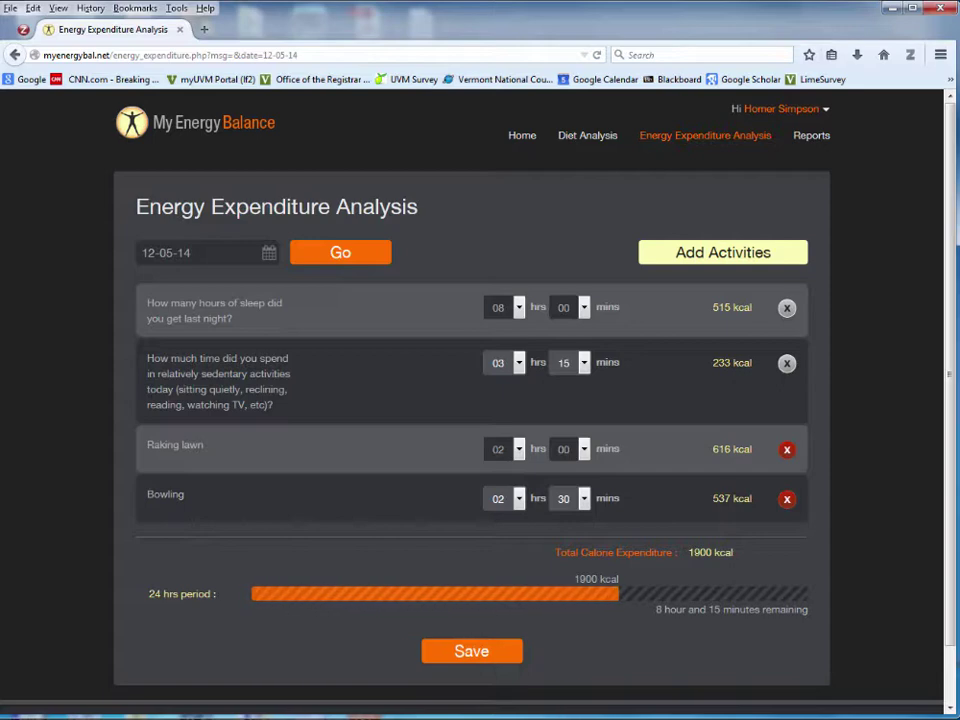
# Add a Piano or organ activity from the Music playing category with a duration of 1 hour and save it
pyautogui.click(722, 256)
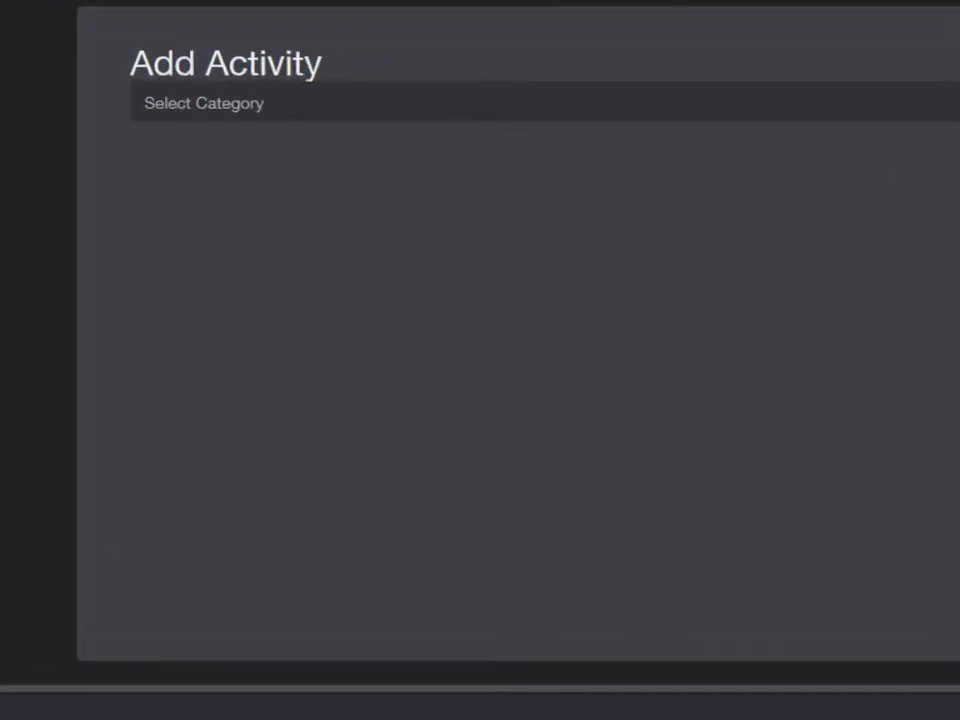
pyautogui.click(400, 222)
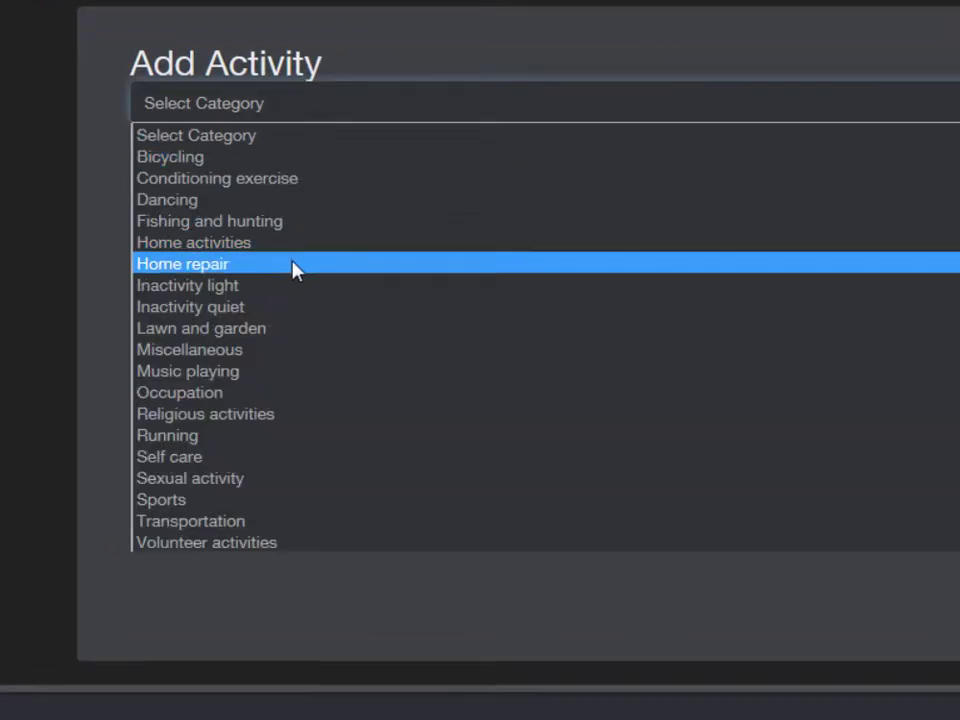
pyautogui.click(229, 378)
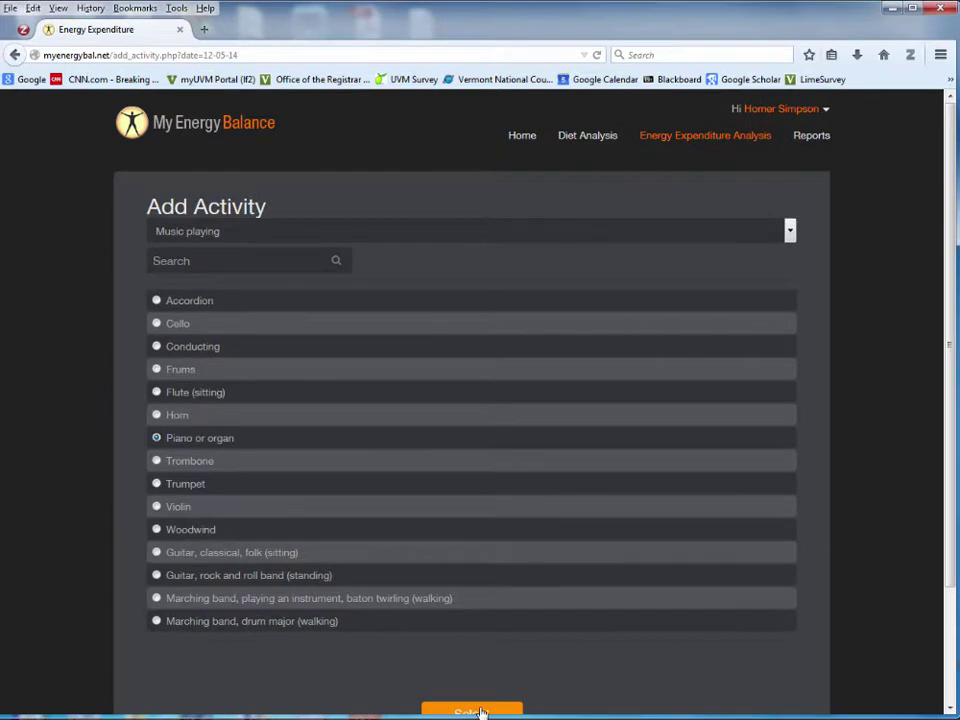
pyautogui.click(481, 712)
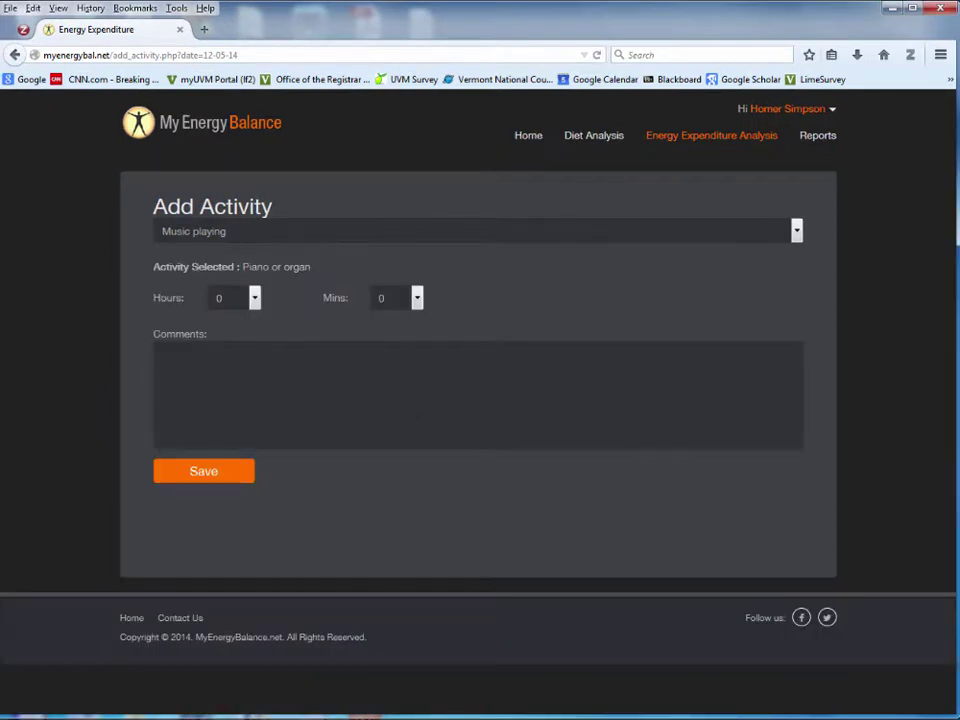
pyautogui.click(254, 298)
pyautogui.click(216, 333)
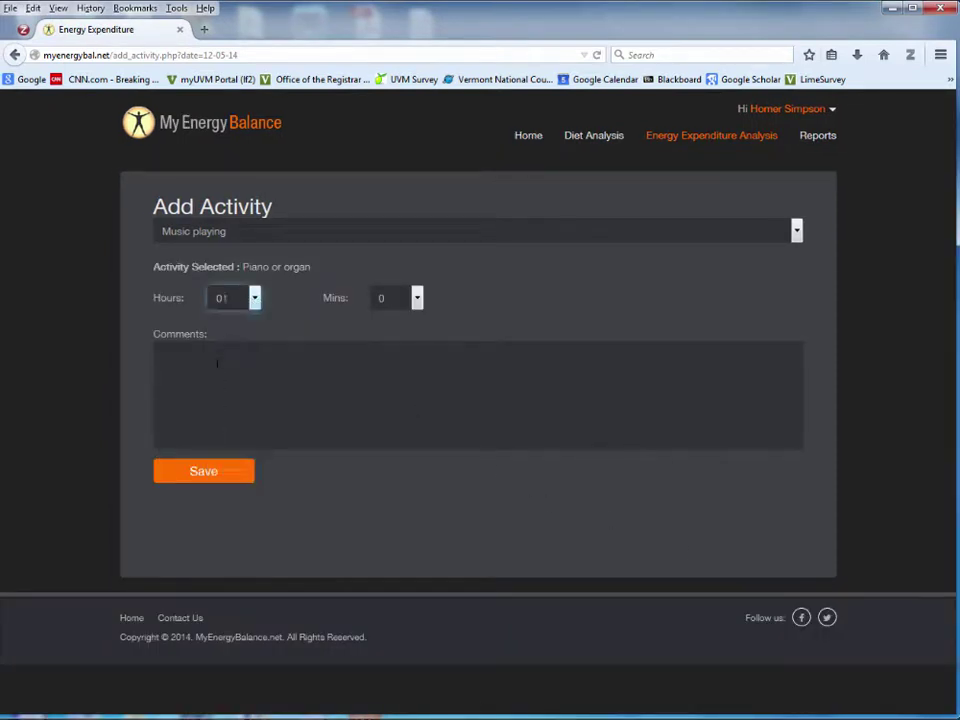
pyautogui.click(214, 478)
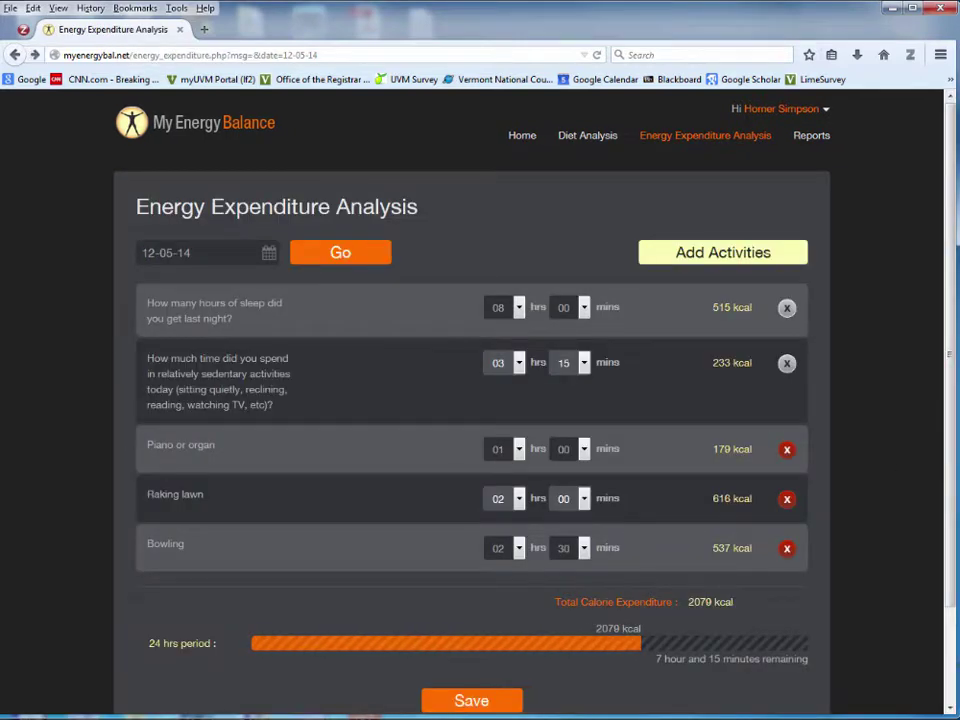
# Add a "Standing - reading" activity from the Miscellaneous category with a duration of 2 hours and save it
pyautogui.click(706, 258)
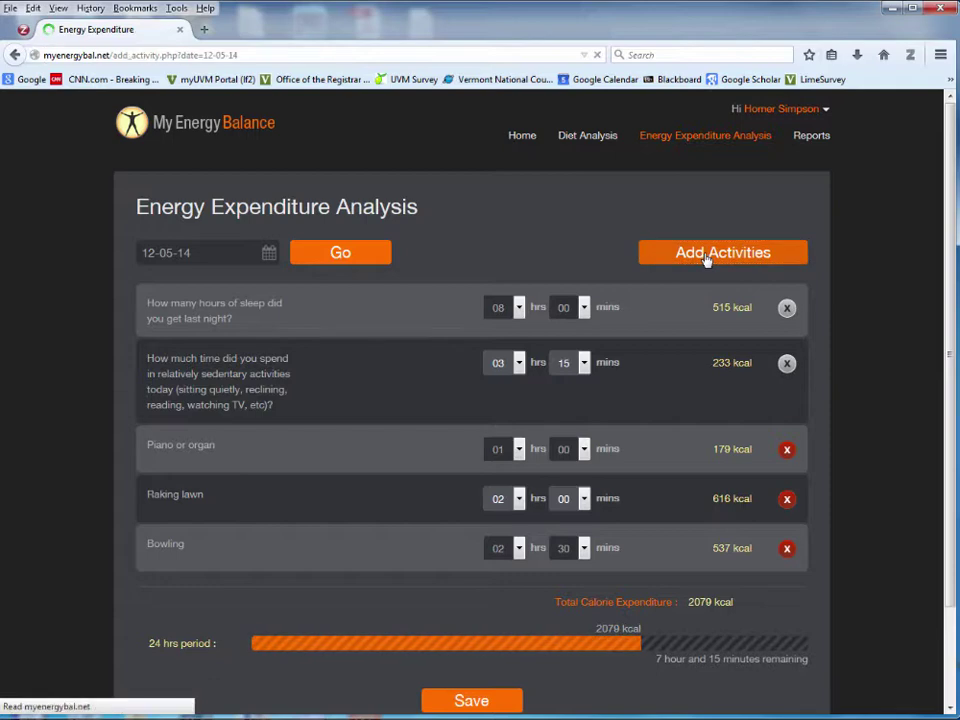
pyautogui.click(796, 232)
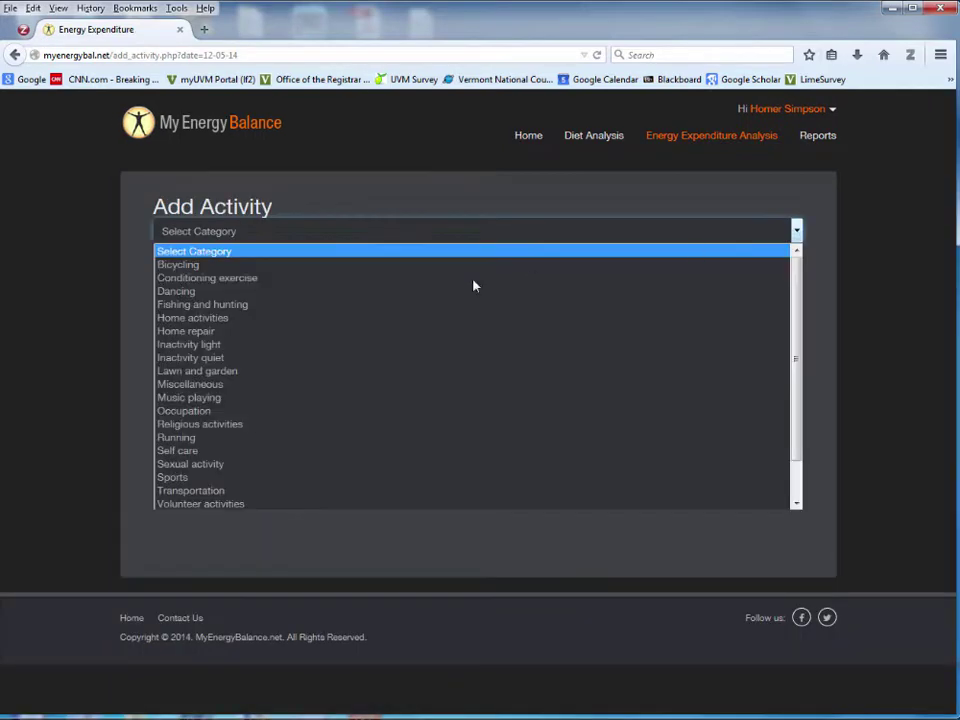
pyautogui.click(219, 389)
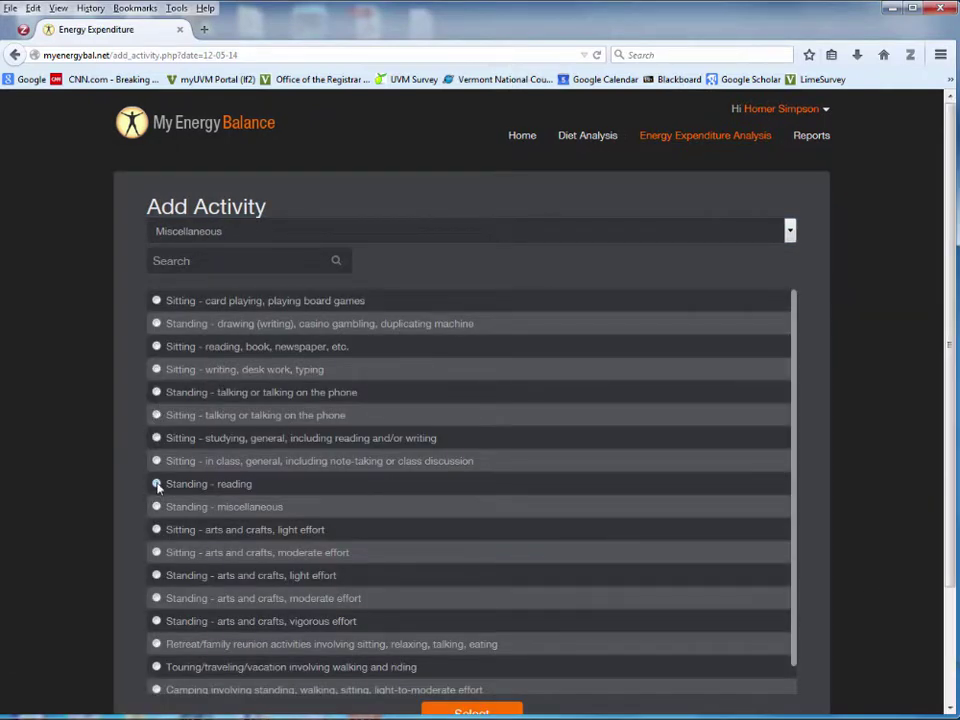
pyautogui.click(489, 711)
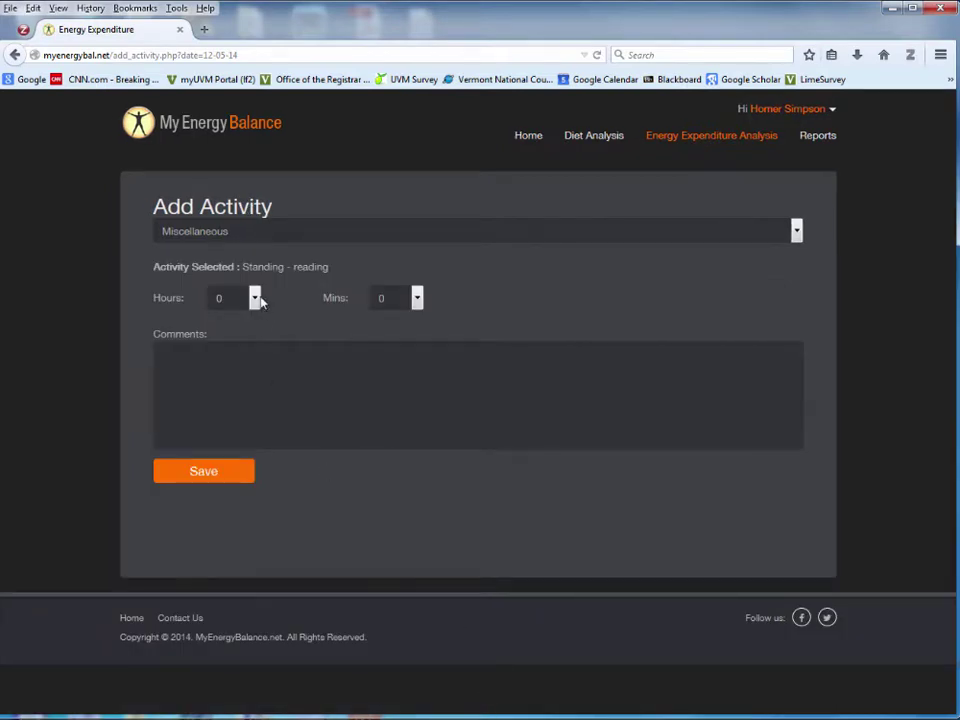
pyautogui.click(254, 298)
pyautogui.click(228, 345)
pyautogui.click(212, 484)
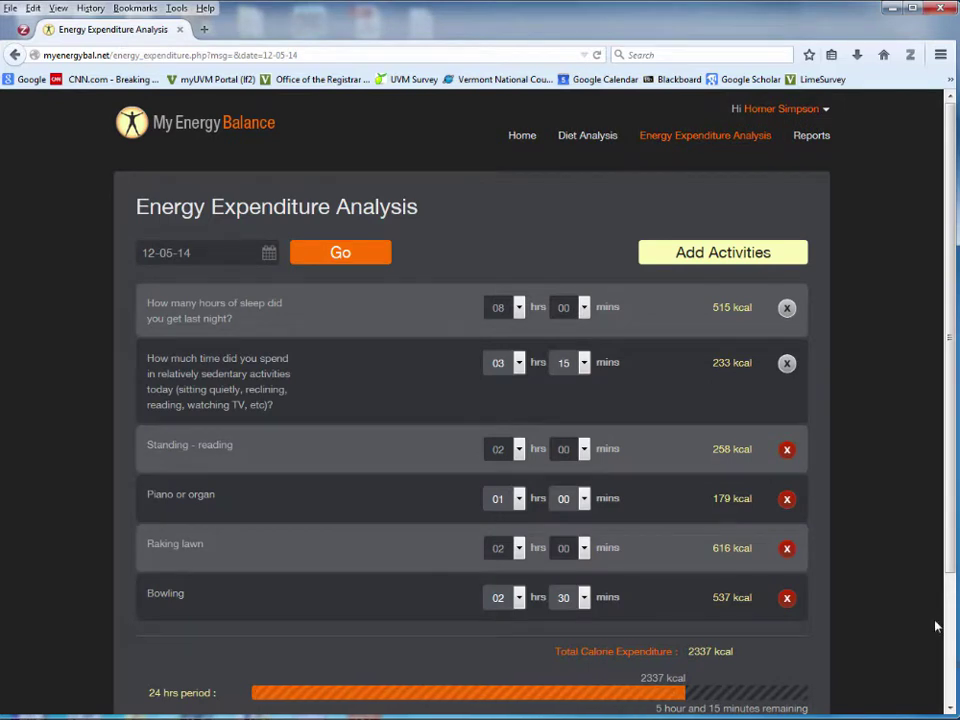
# Save the day's energy expenditure and assign the remaining unaccounted time to inactivity
pyautogui.click(948, 711)
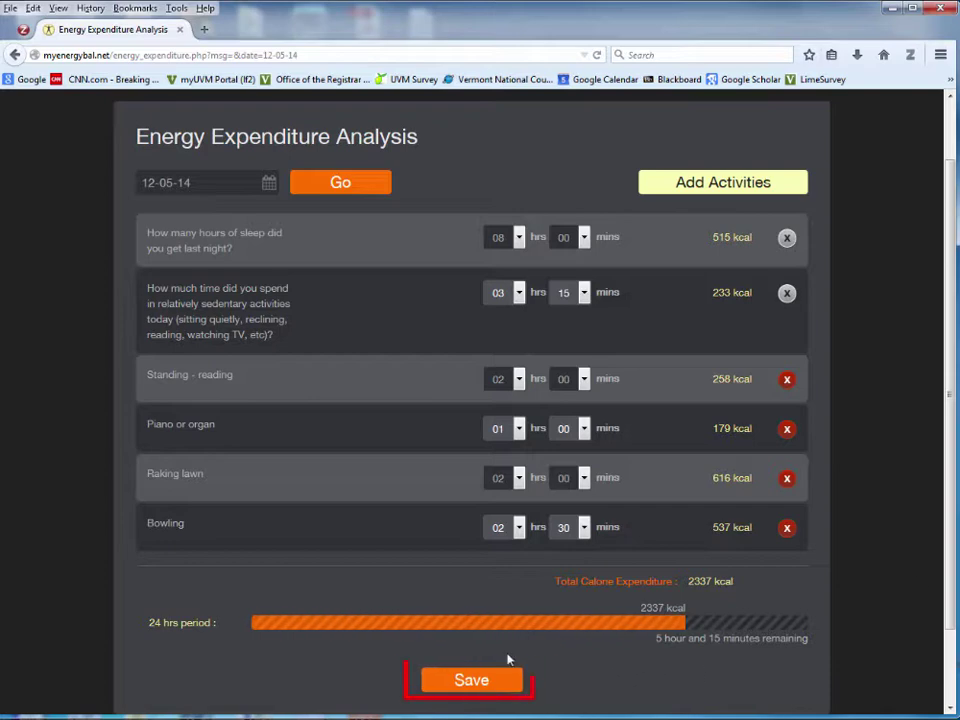
pyautogui.click(457, 680)
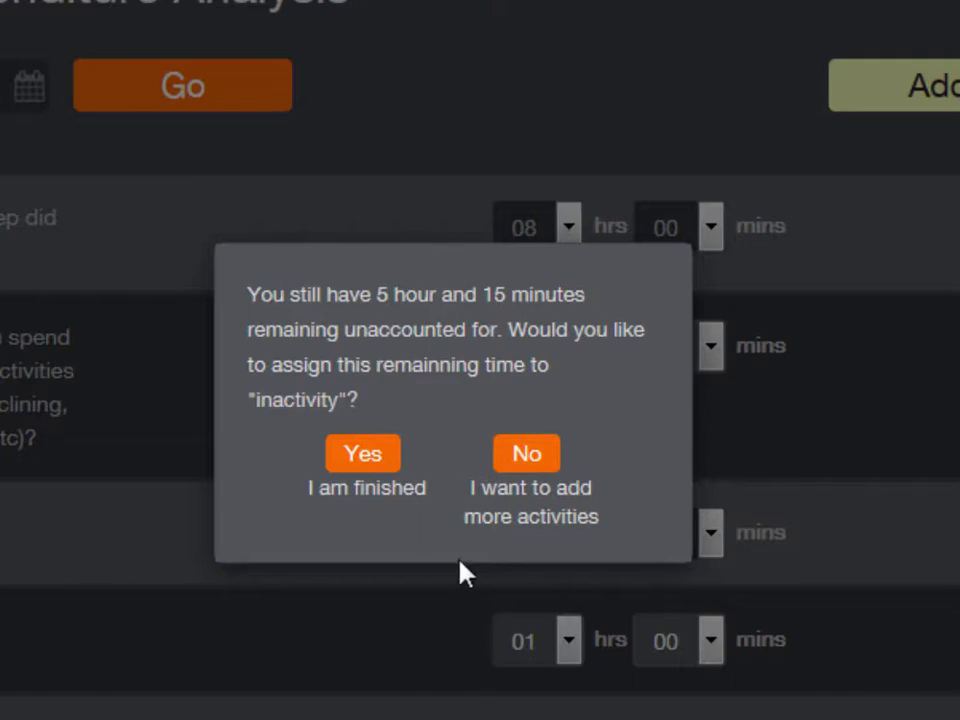
pyautogui.click(362, 458)
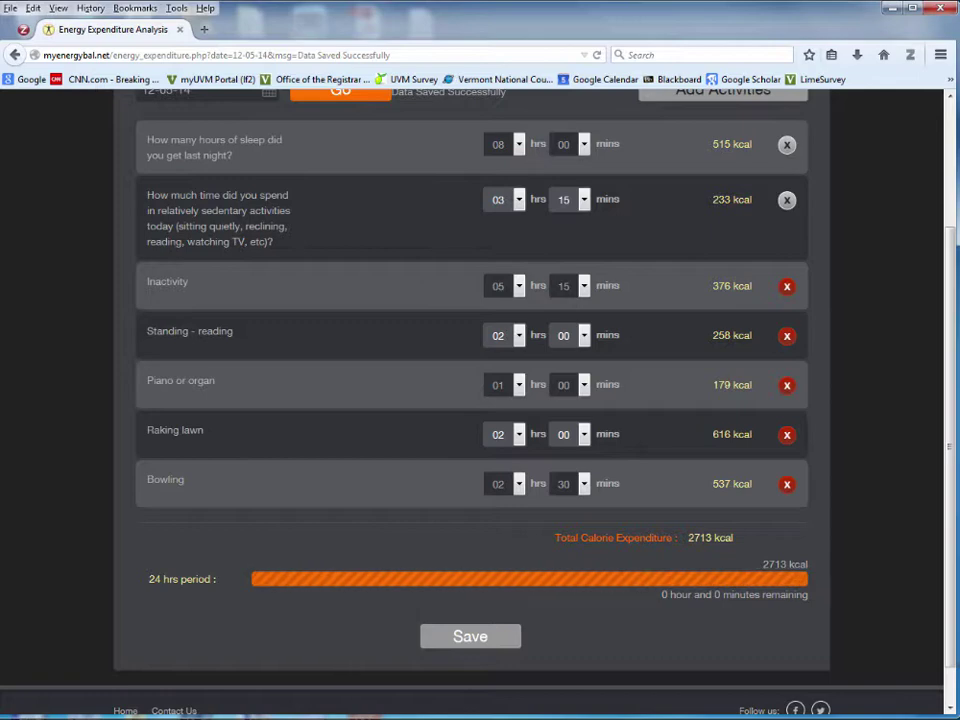
# Remove the "Standing - reading" activity from the day's expenditure list
pyautogui.scroll(3, 868, 264)
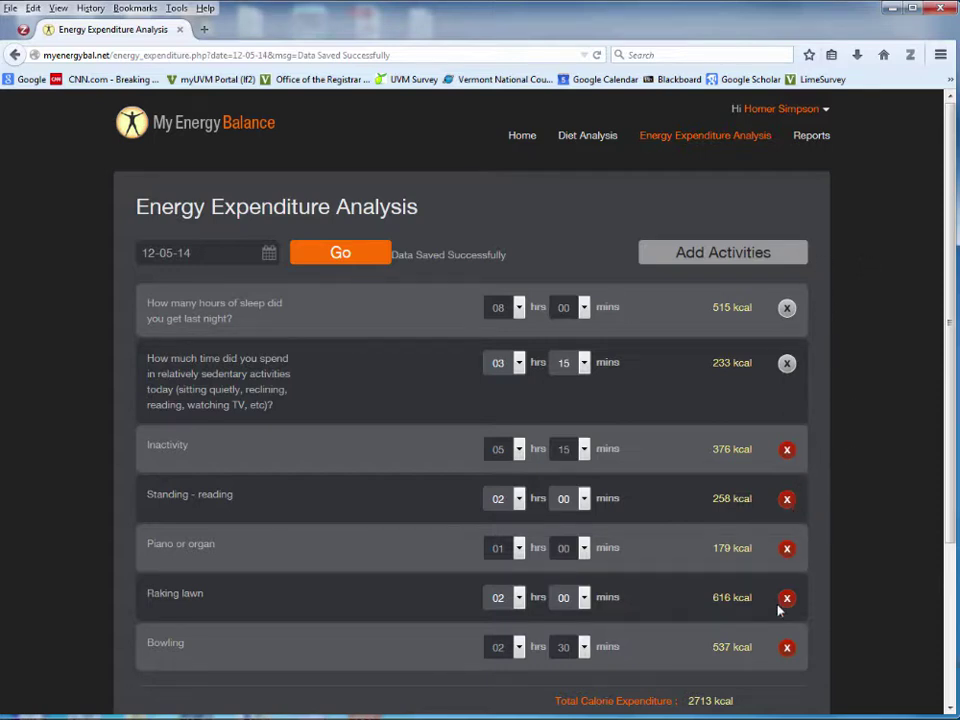
pyautogui.click(787, 500)
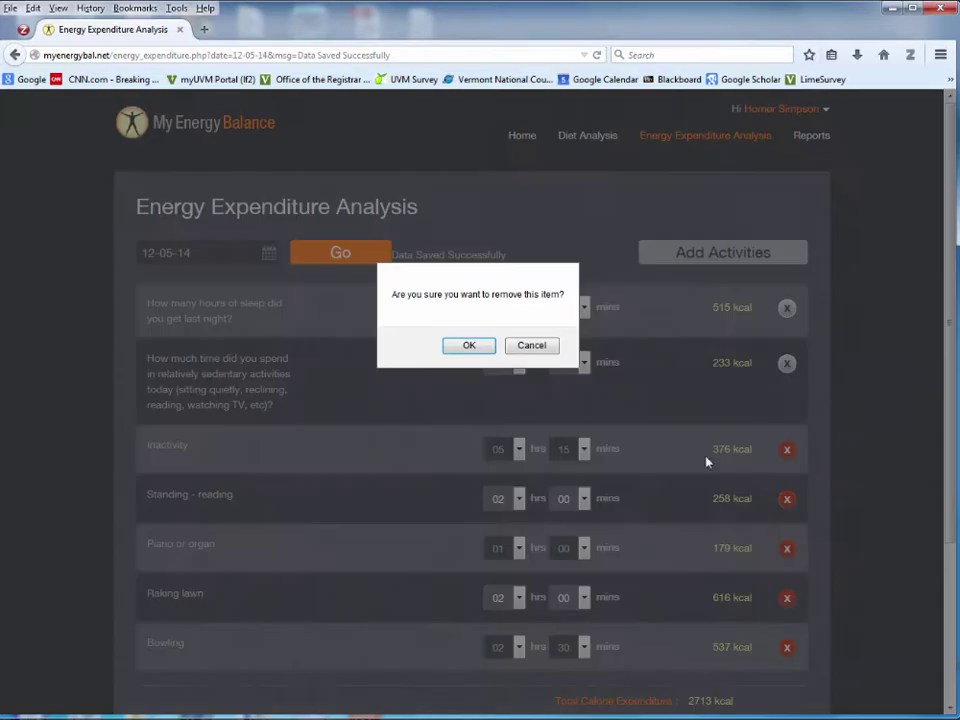
pyautogui.click(465, 345)
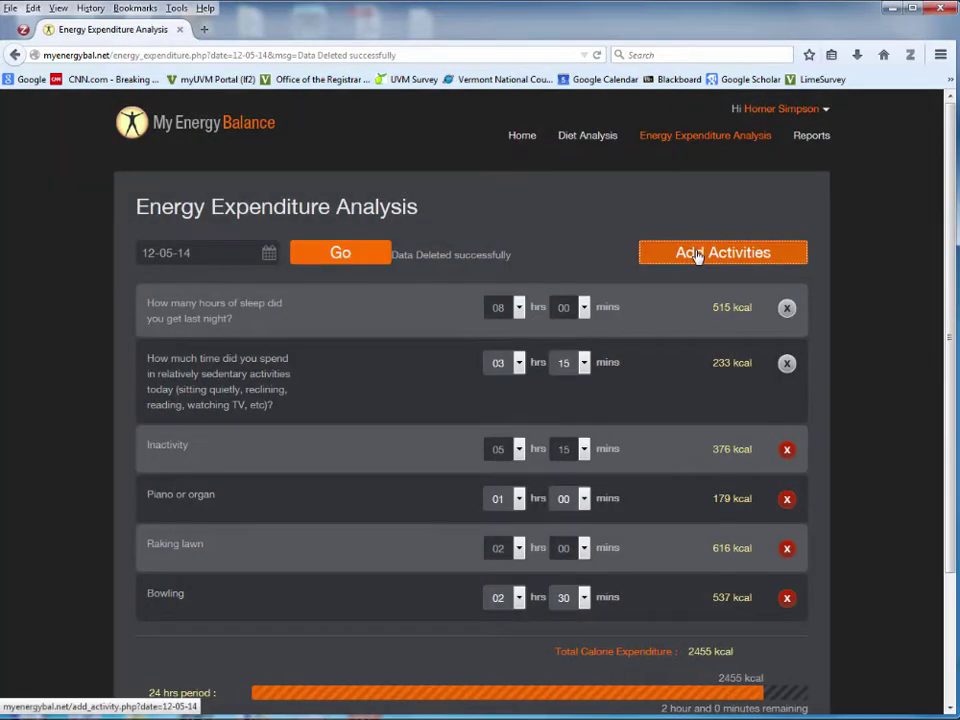
# Add "Sitting - reading, book, newspaper, etc." from the Miscellaneous category with a duration of 2 hours and save it
pyautogui.click(692, 254)
pyautogui.click(690, 253)
pyautogui.click(220, 231)
pyautogui.click(199, 387)
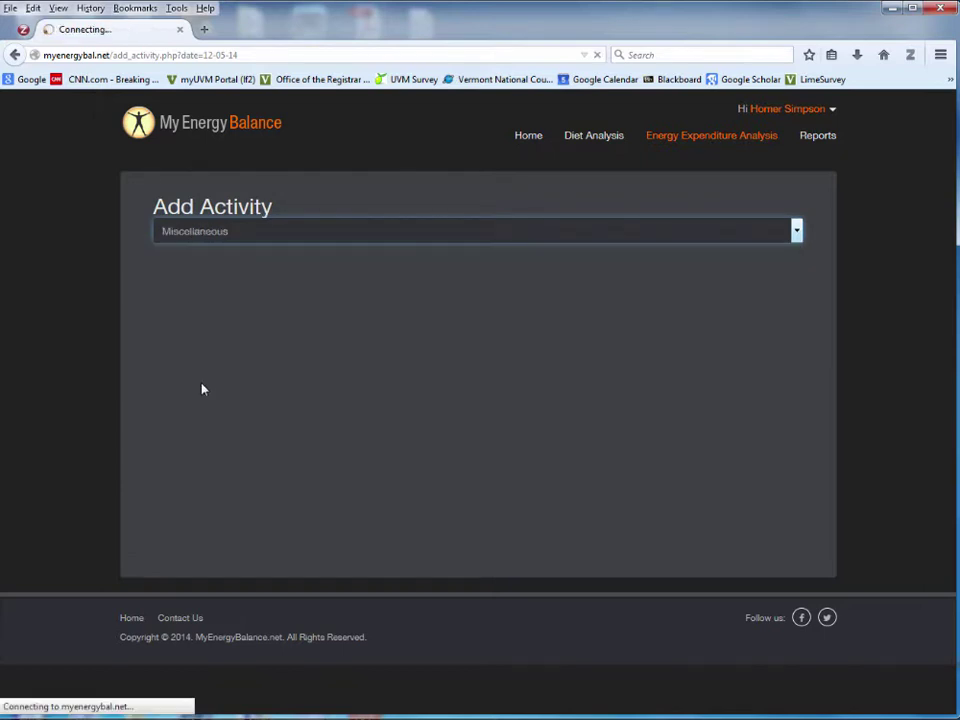
pyautogui.click(156, 347)
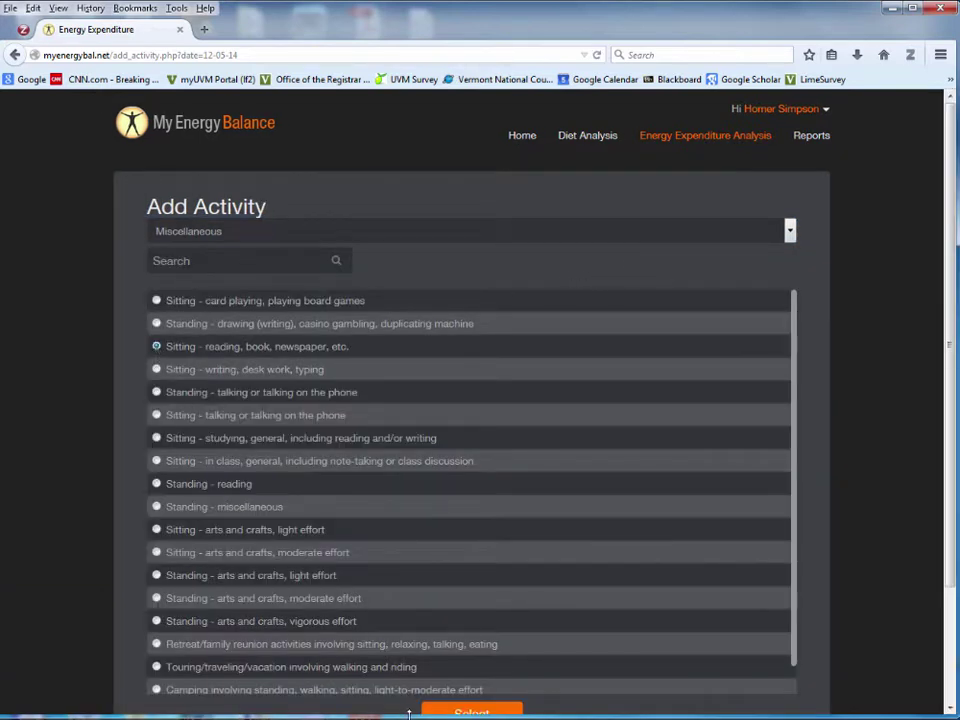
pyautogui.click(470, 710)
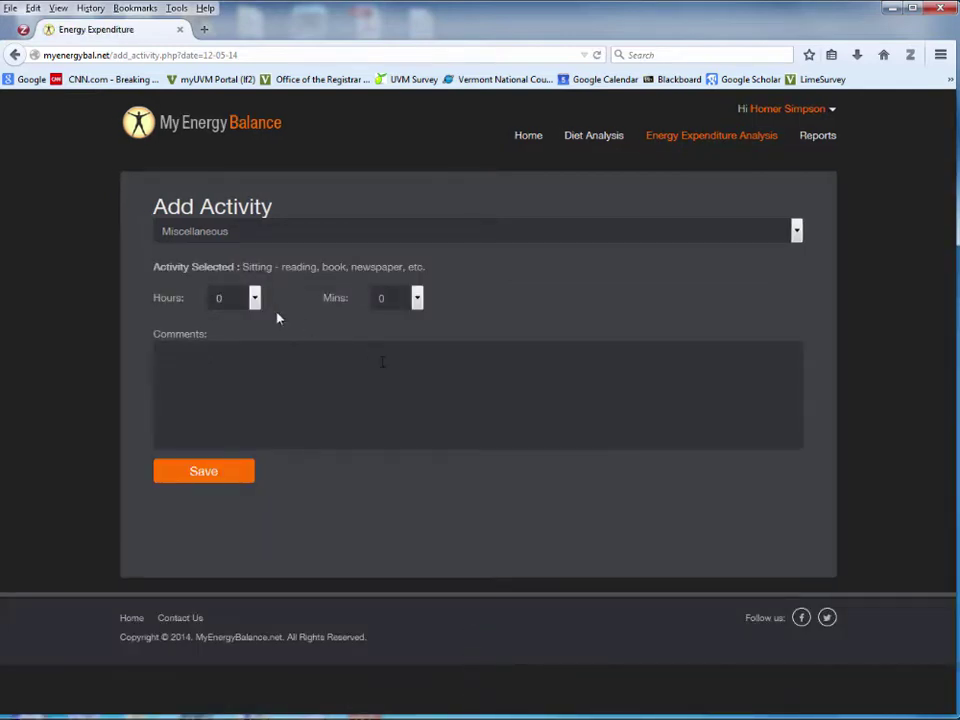
pyautogui.click(254, 298)
pyautogui.click(223, 343)
pyautogui.click(199, 467)
pyautogui.scroll(-4, 655, 483)
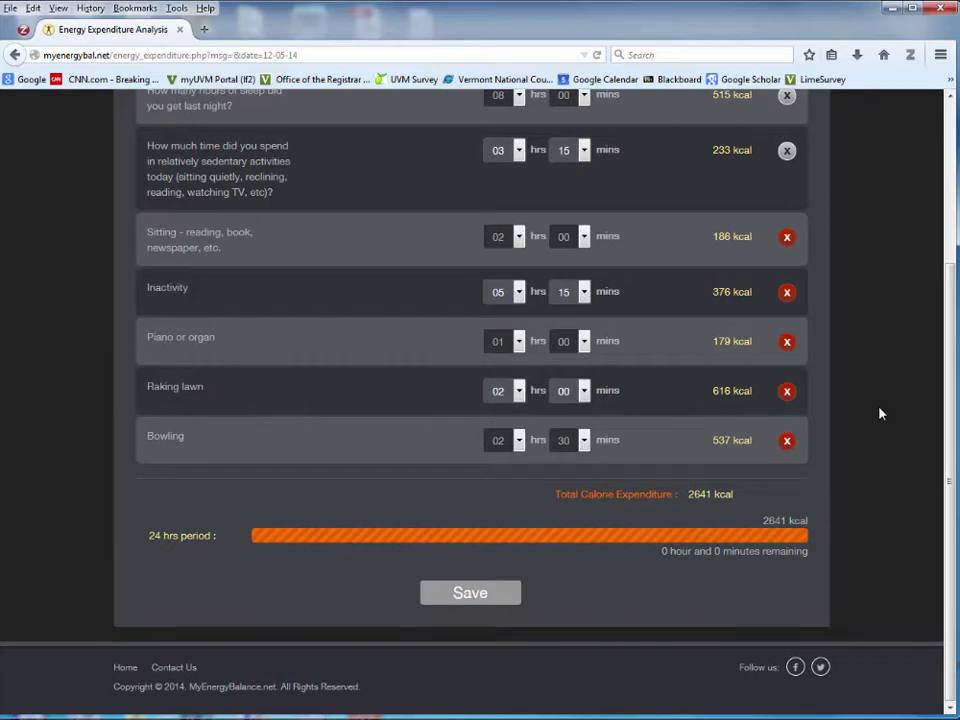
pyautogui.scroll(1, 874, 410)
pyautogui.scroll(2, 870, 407)
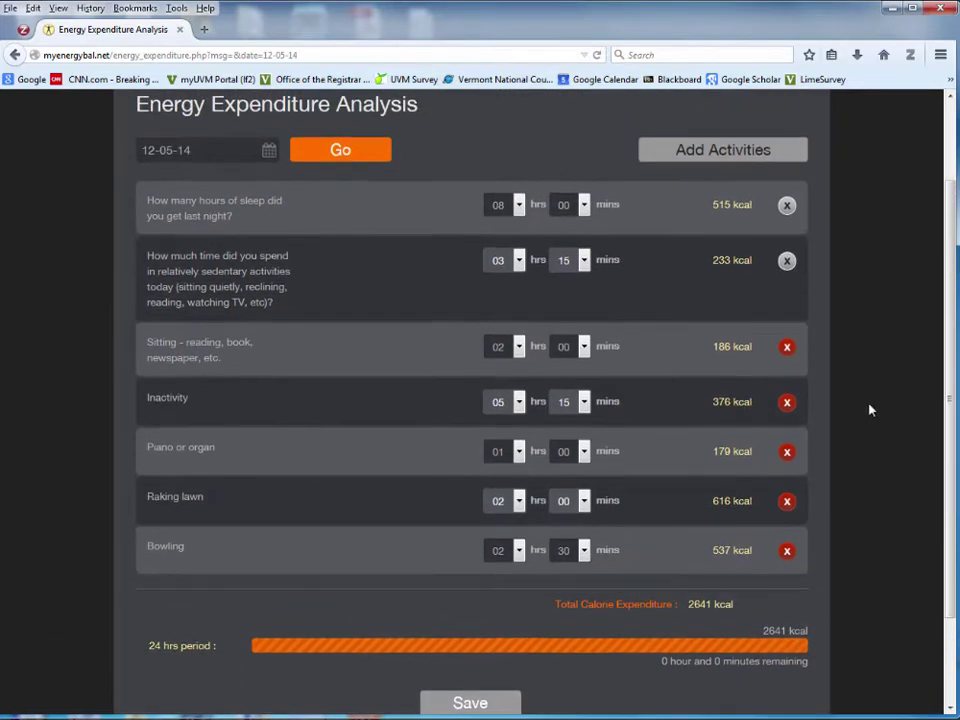
pyautogui.scroll(1, 870, 407)
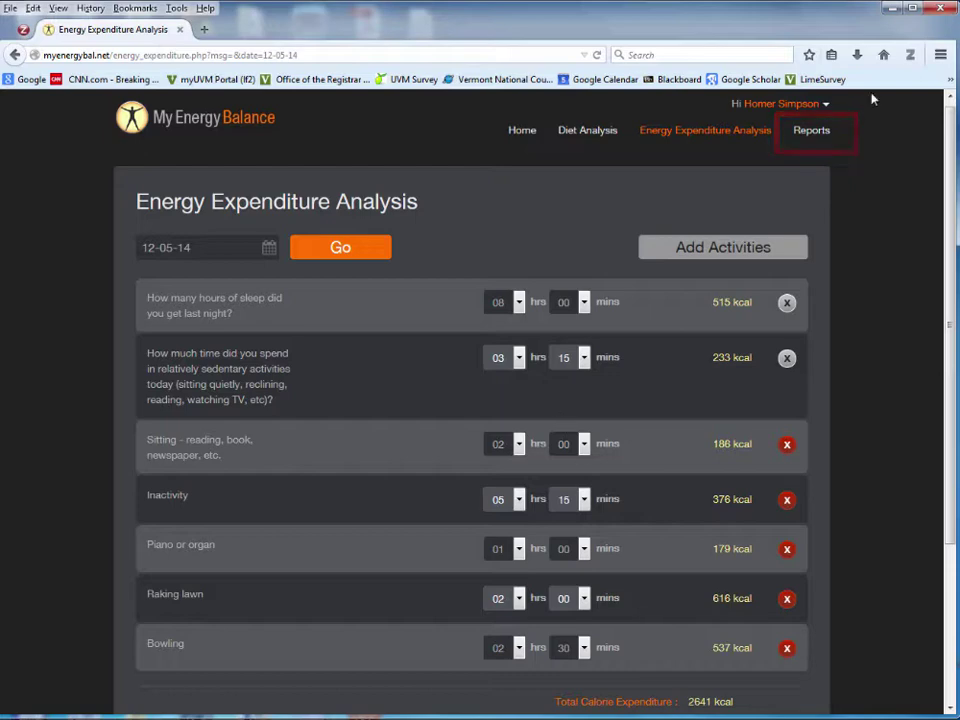
# Customize the nutrients in the day's Energy Intake Report to also include Vitamin K, Vitamin B-12 and EPA (20:5 n-3)
pyautogui.click(826, 131)
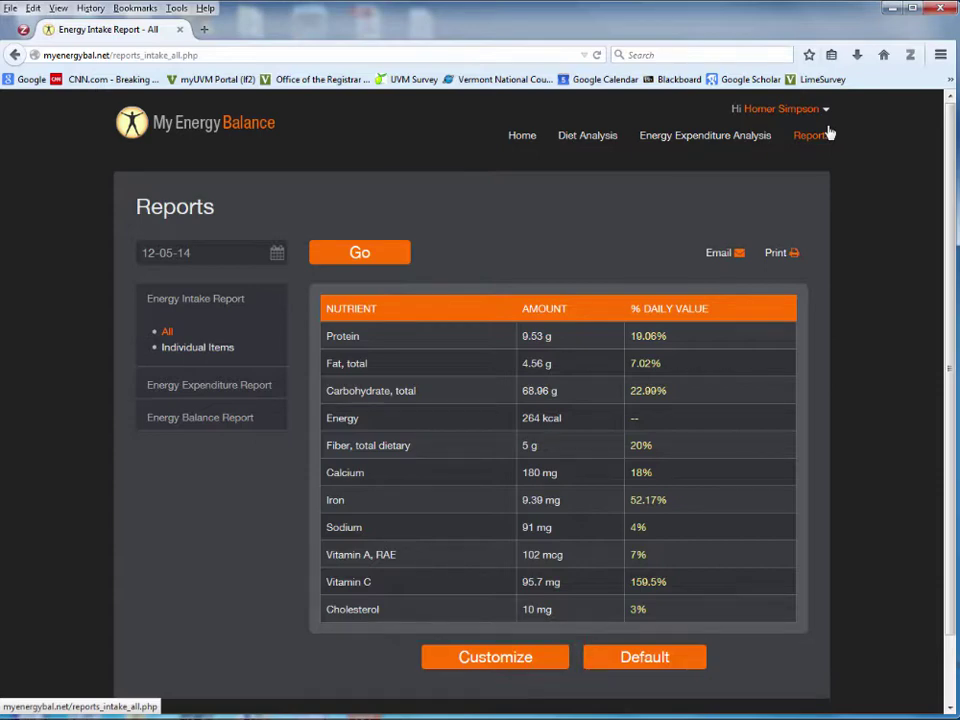
pyautogui.click(500, 660)
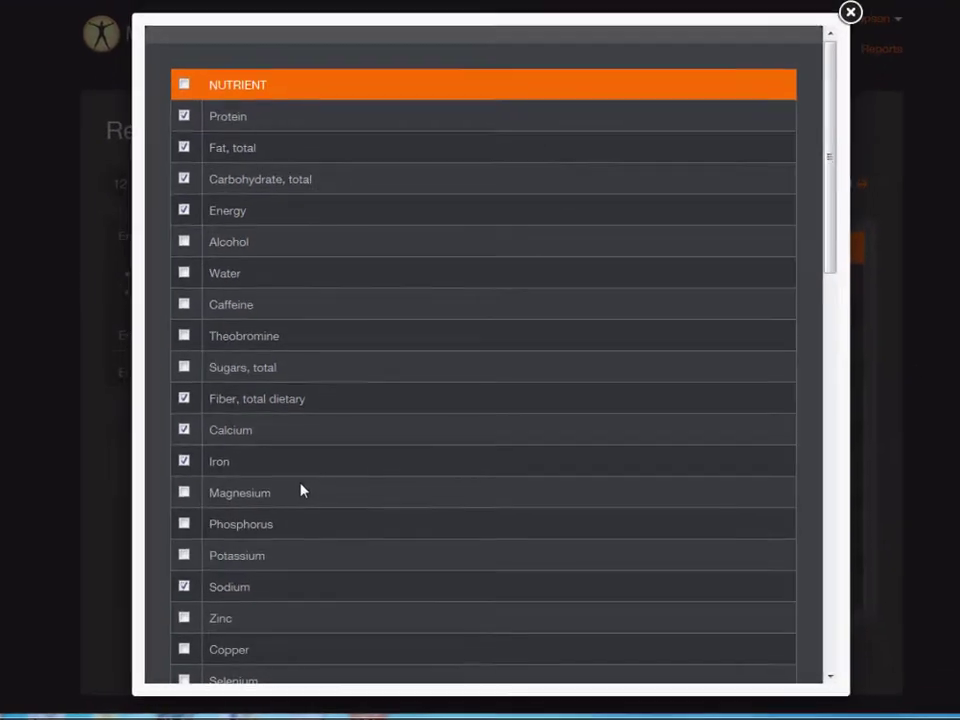
pyautogui.scroll(-5, 290, 445)
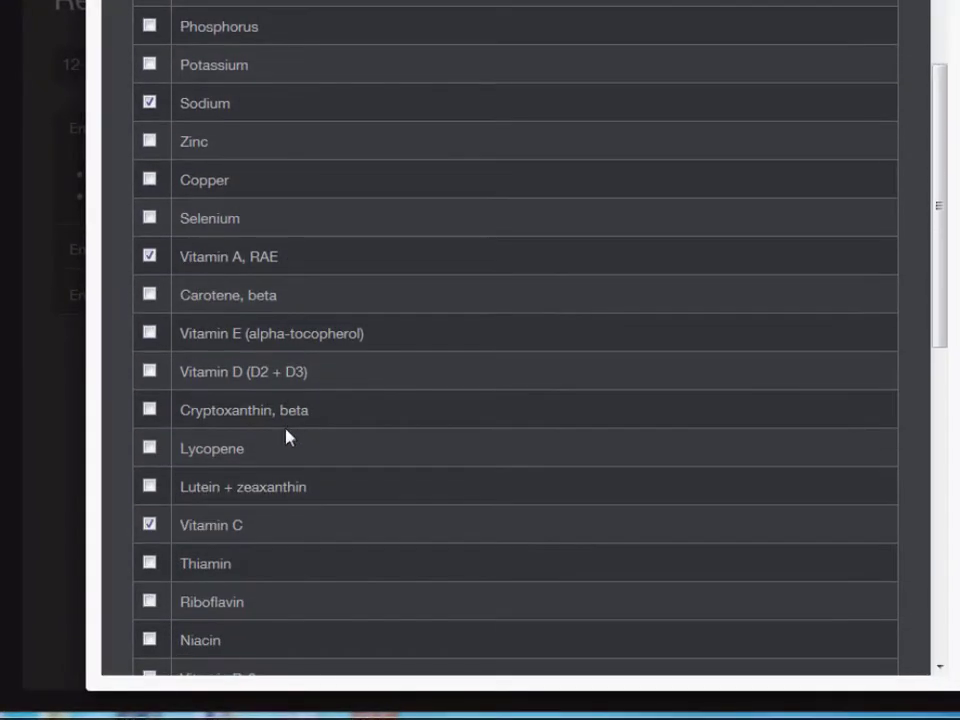
pyautogui.scroll(-5, 284, 443)
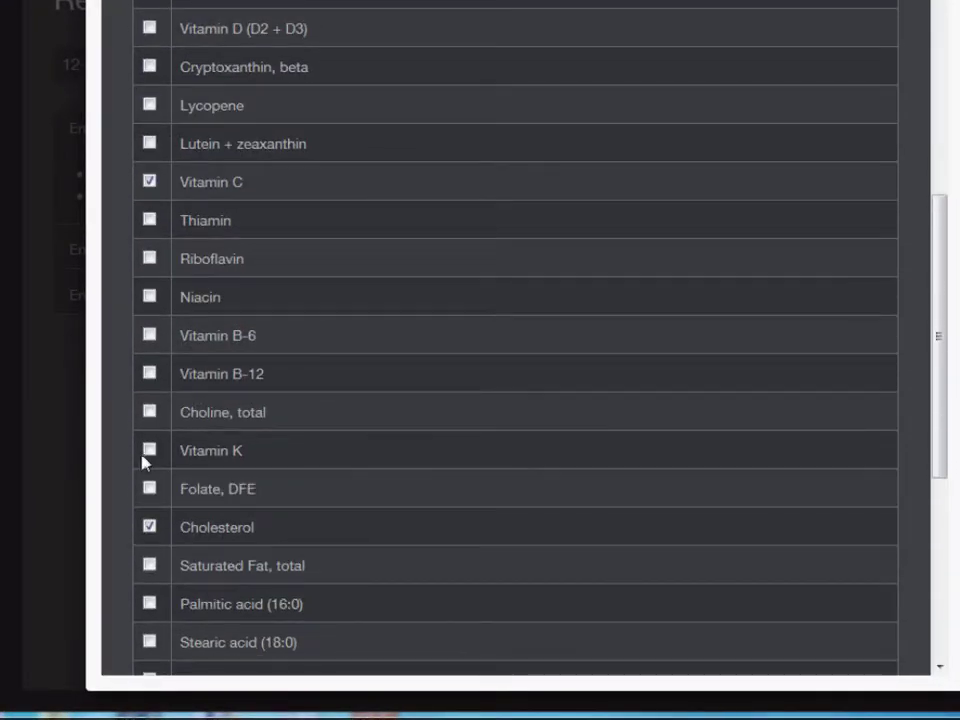
pyautogui.click(150, 451)
pyautogui.click(152, 375)
pyautogui.scroll(-5, 549, 332)
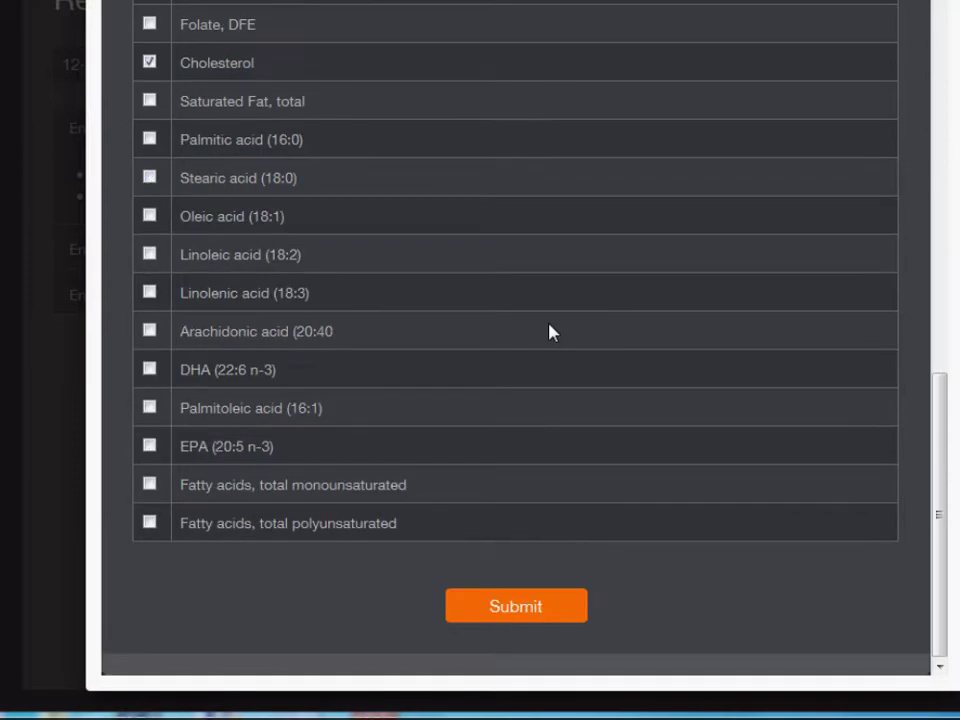
pyautogui.click(150, 446)
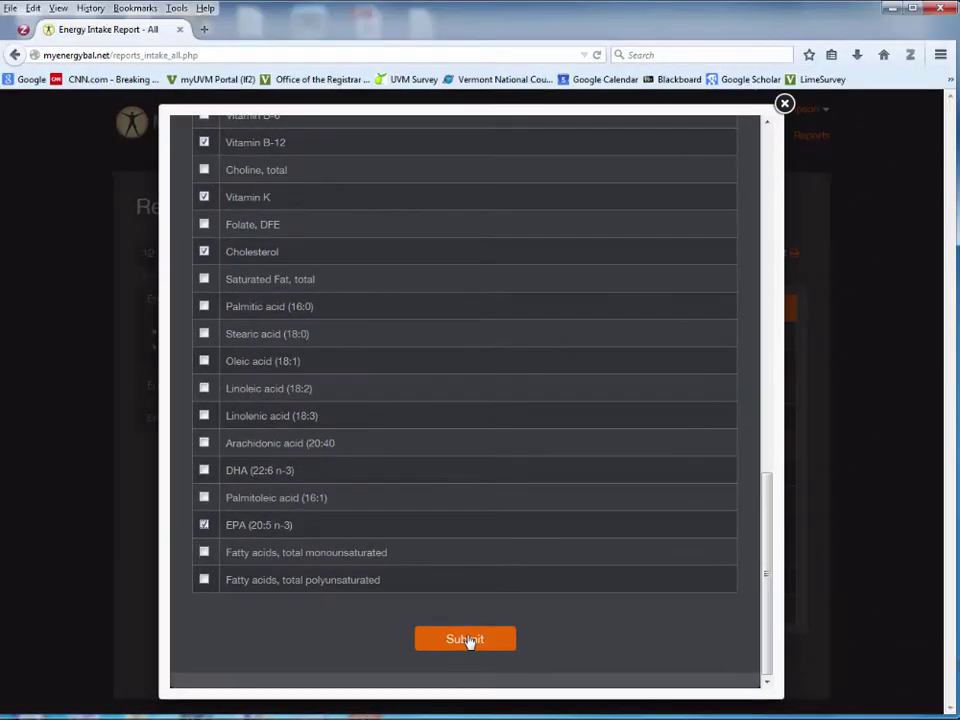
pyautogui.click(485, 631)
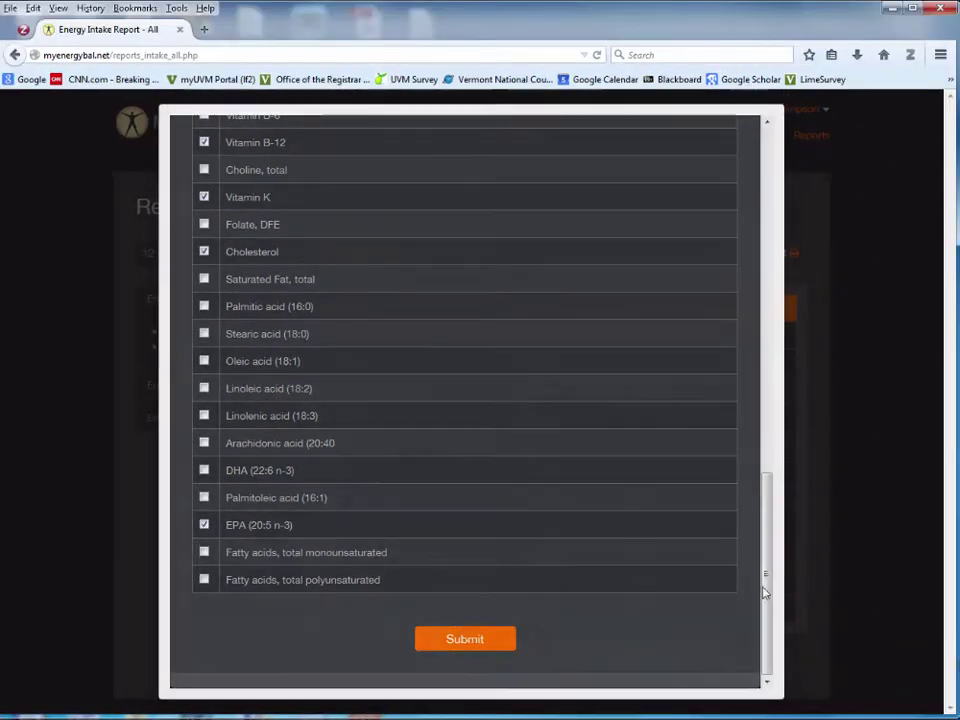
pyautogui.scroll(-3, 915, 410)
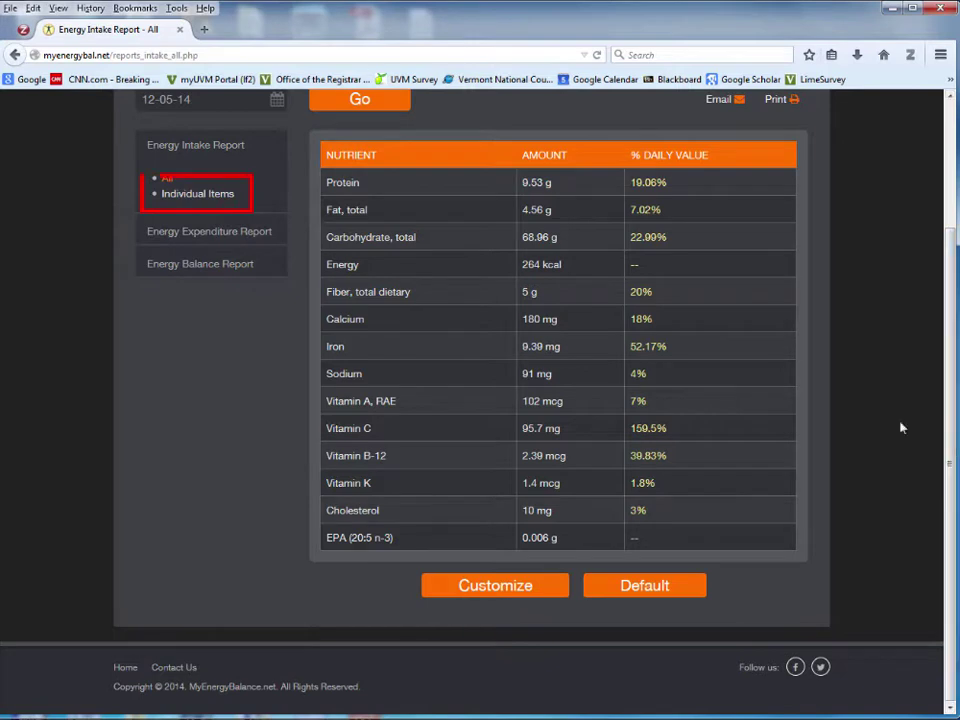
# View the individual intake reports for "Cheerios and banana" and "Tropicana Orange Juice", closing each one after reading
pyautogui.scroll(1, 272, 175)
pyautogui.scroll(3, 272, 175)
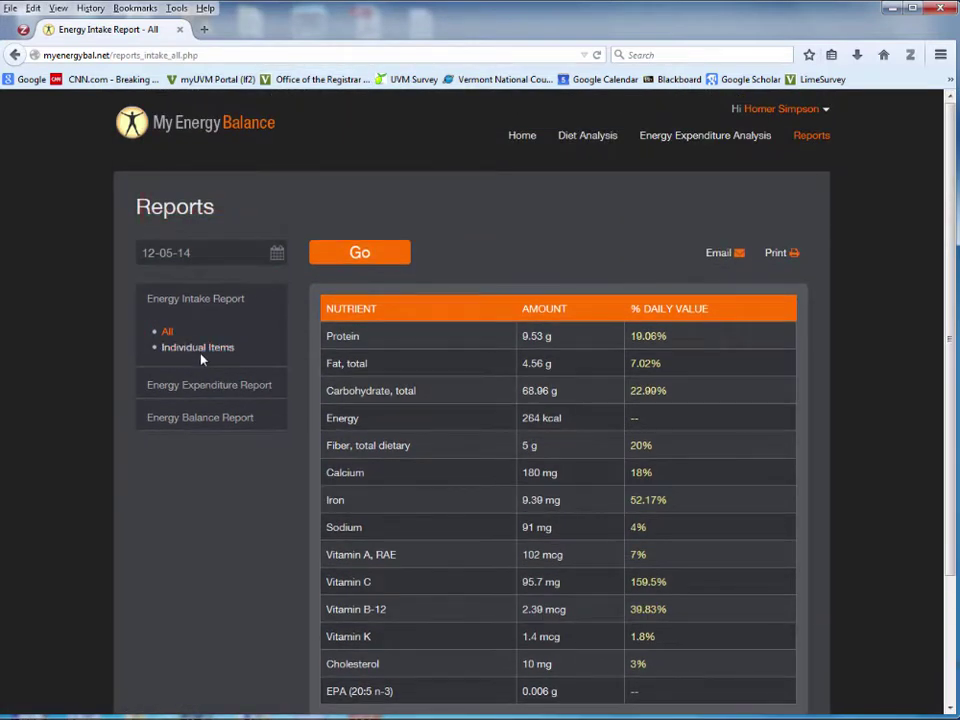
pyautogui.click(214, 344)
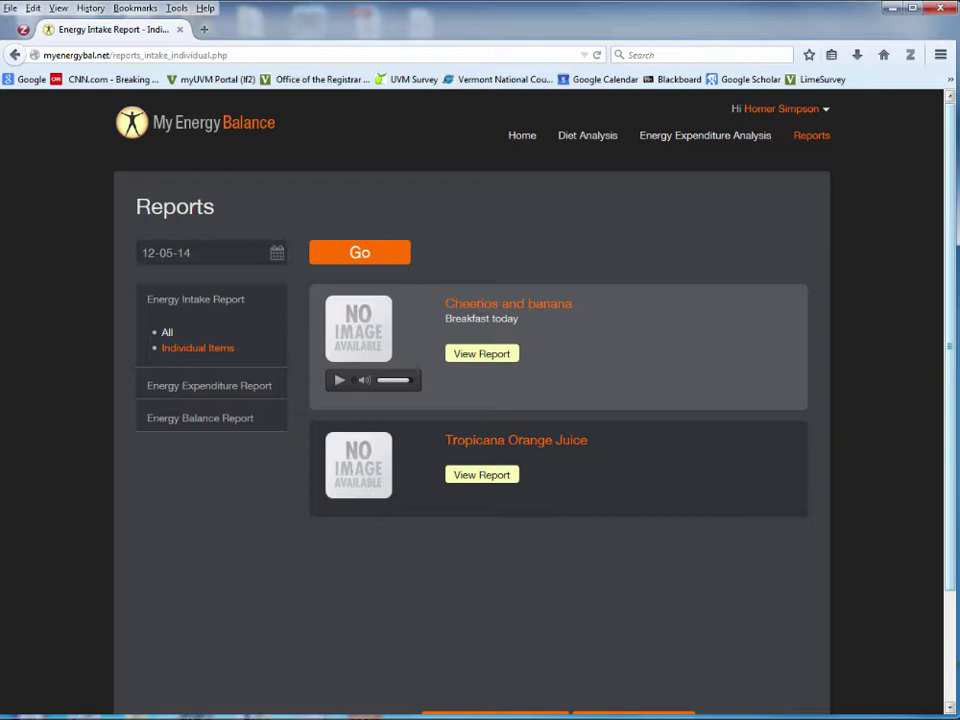
pyautogui.click(470, 358)
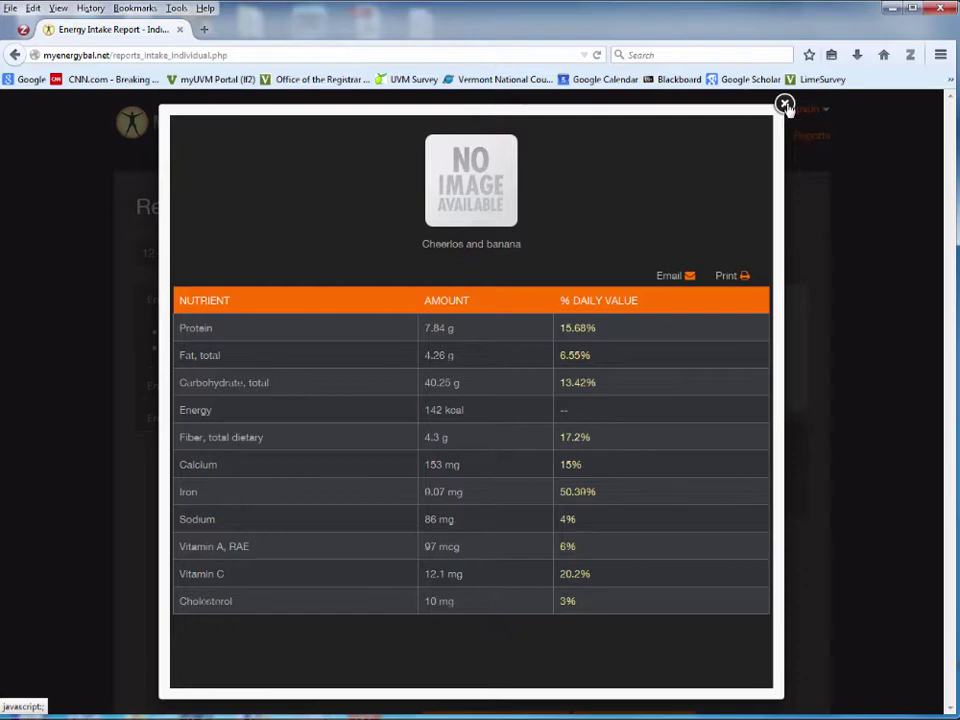
pyautogui.click(785, 104)
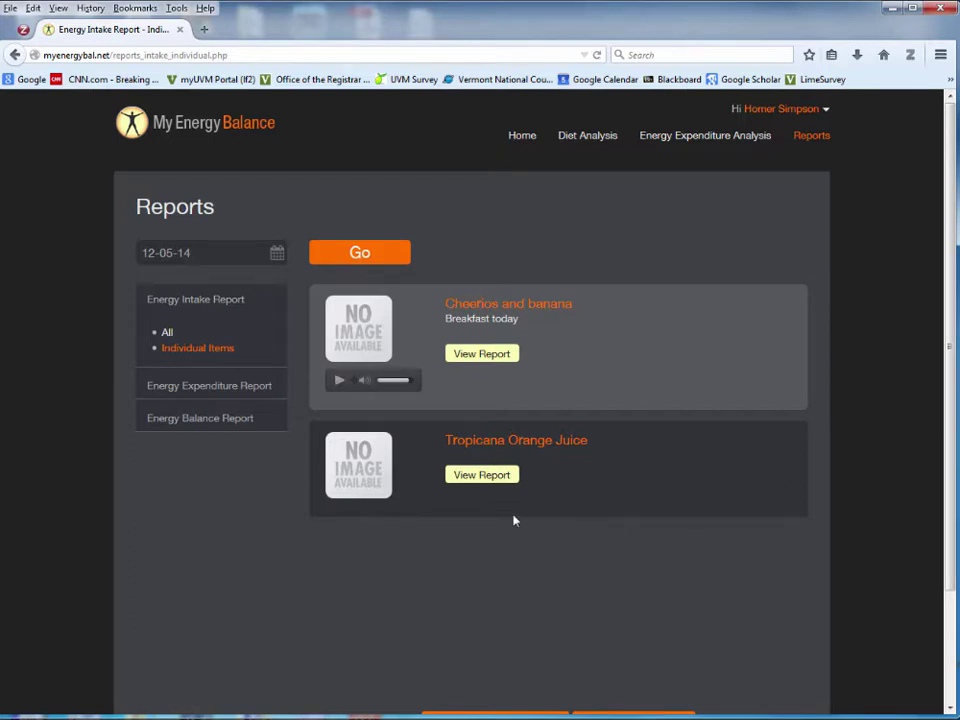
pyautogui.click(470, 475)
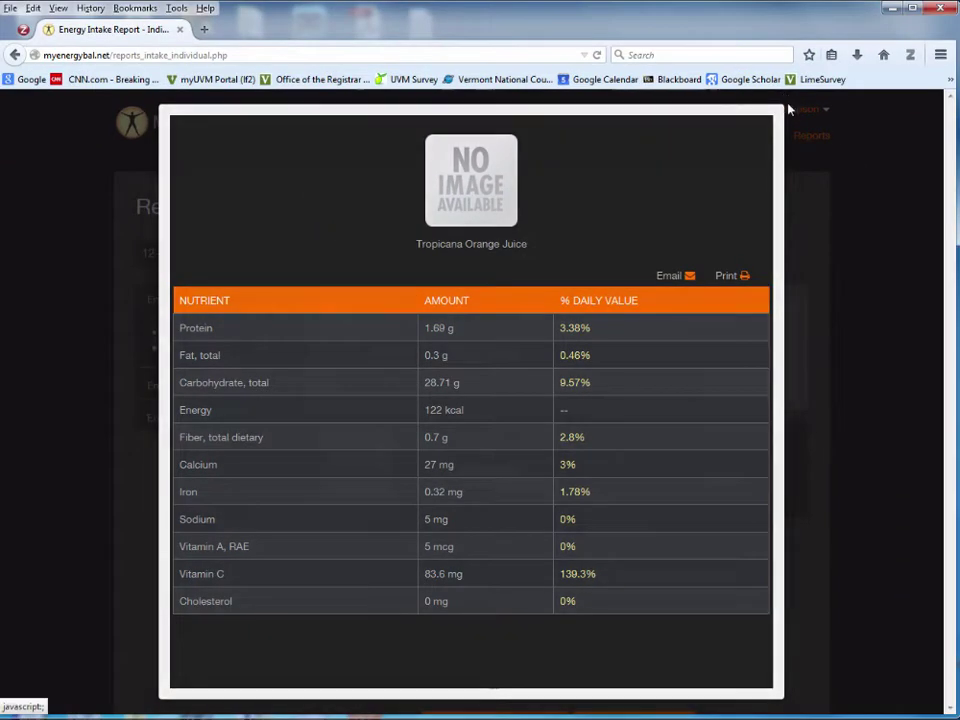
pyautogui.click(802, 86)
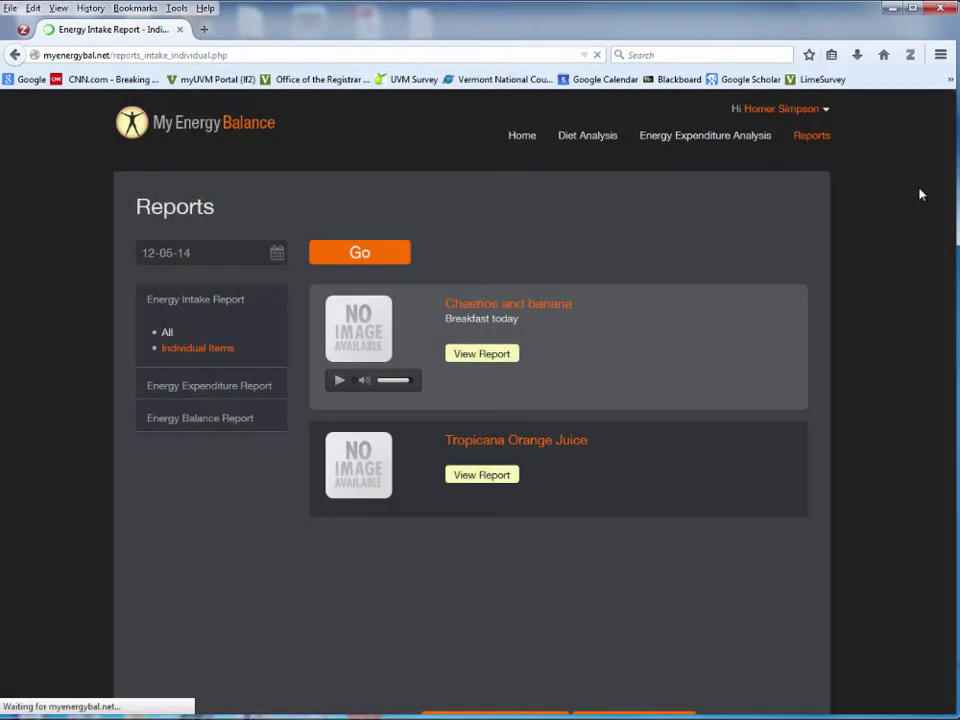
# View the day's Energy Expenditure Report, check its list of activities, and return to the report
pyautogui.click(167, 335)
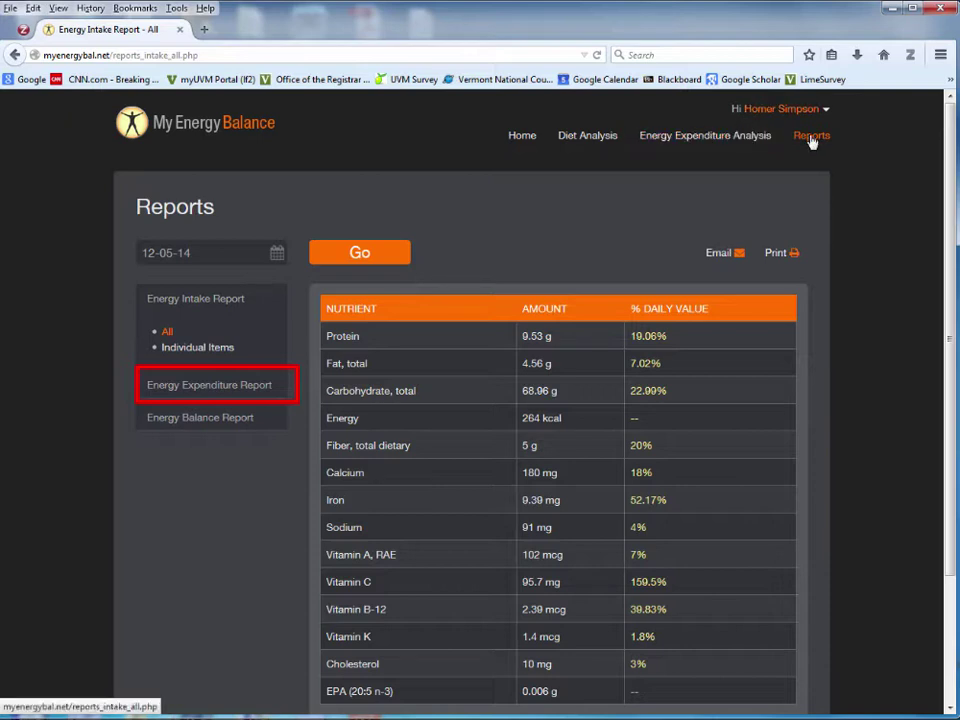
pyautogui.click(192, 389)
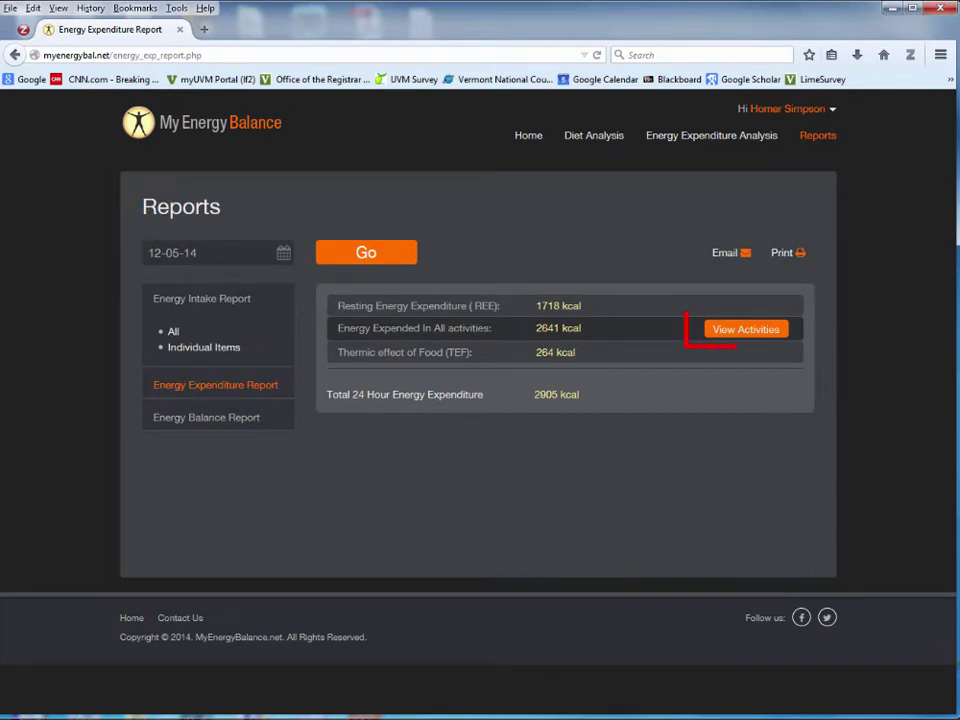
pyautogui.click(747, 330)
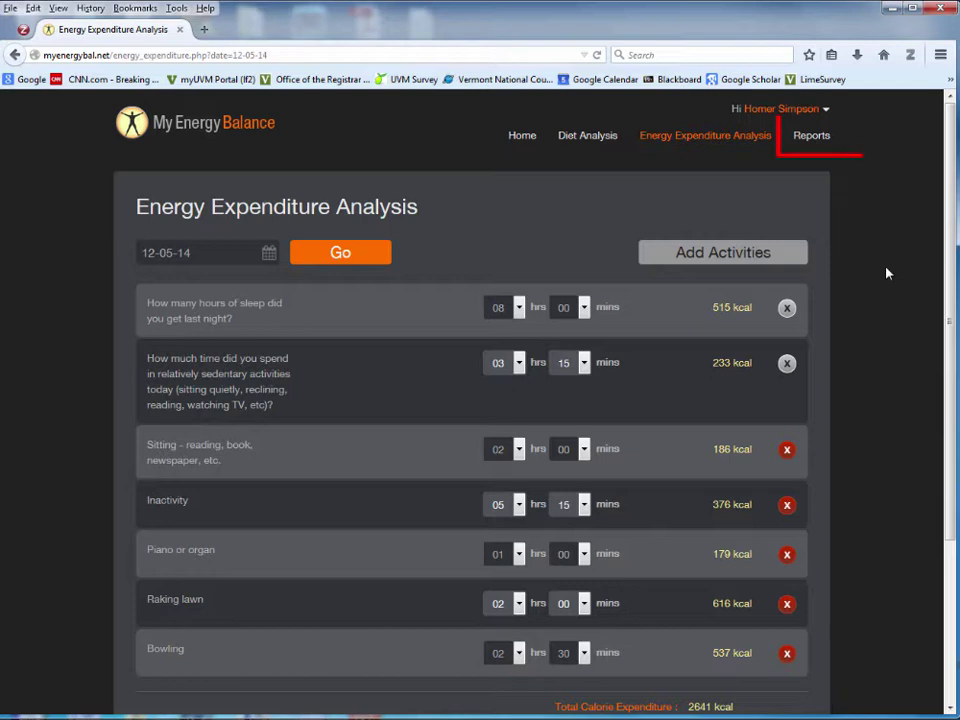
pyautogui.click(814, 141)
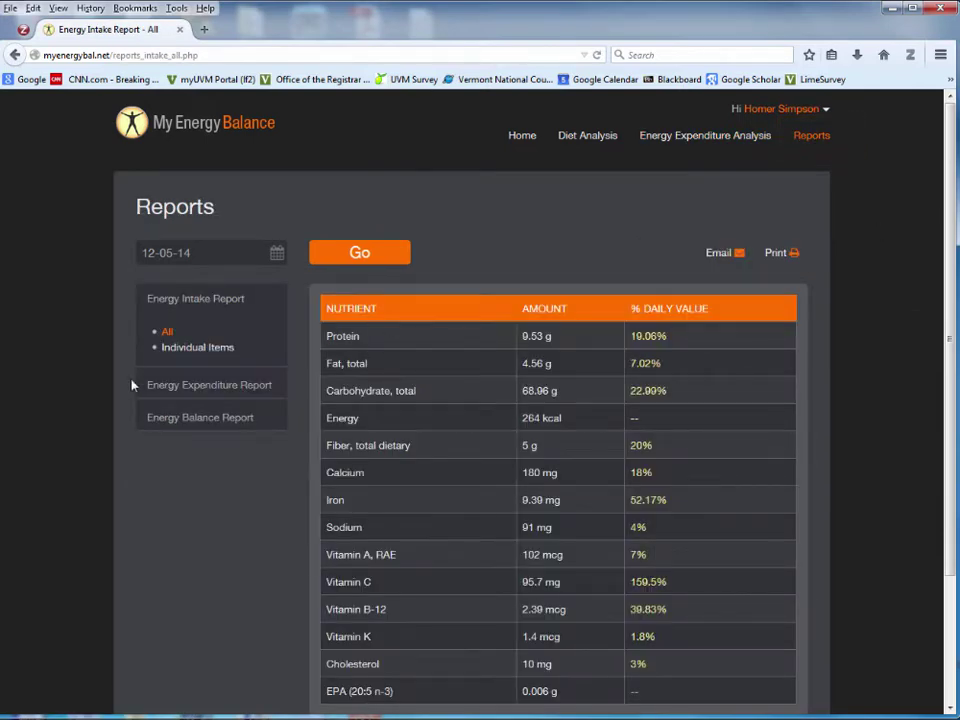
pyautogui.click(192, 392)
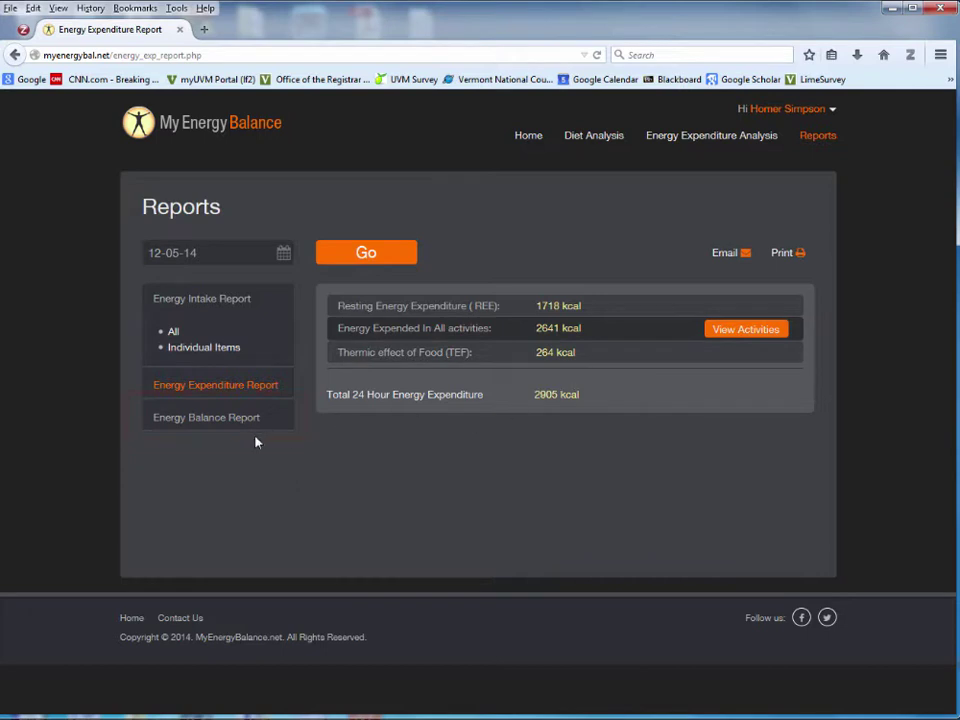
# Open the Energy Balance Report and set the body weight prediction time frame to 6 months
pyautogui.click(210, 420)
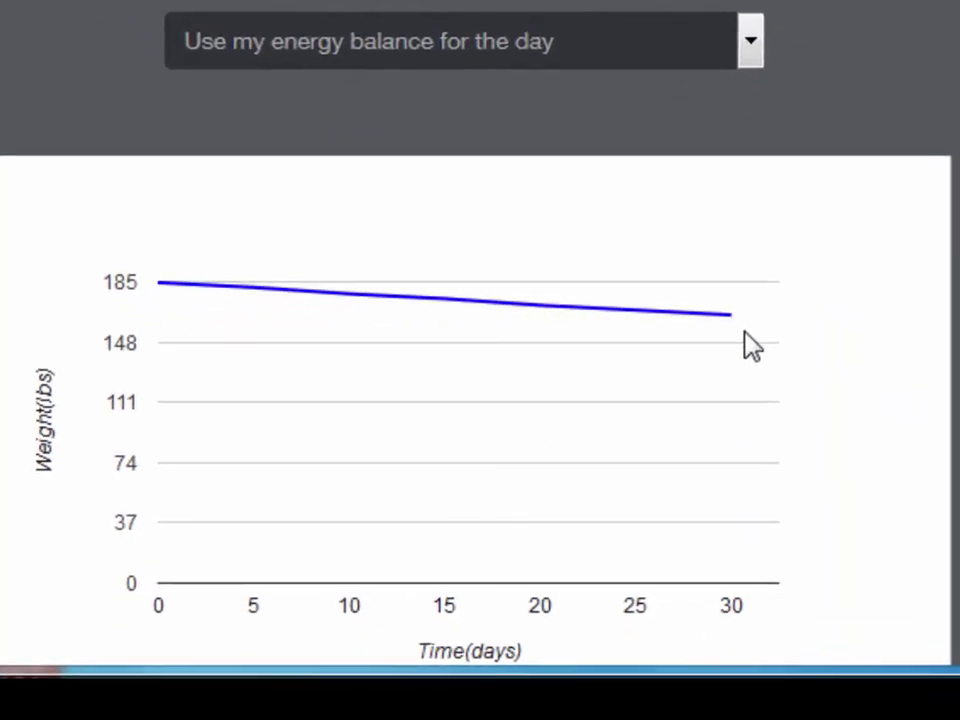
pyautogui.moveTo(719, 323)
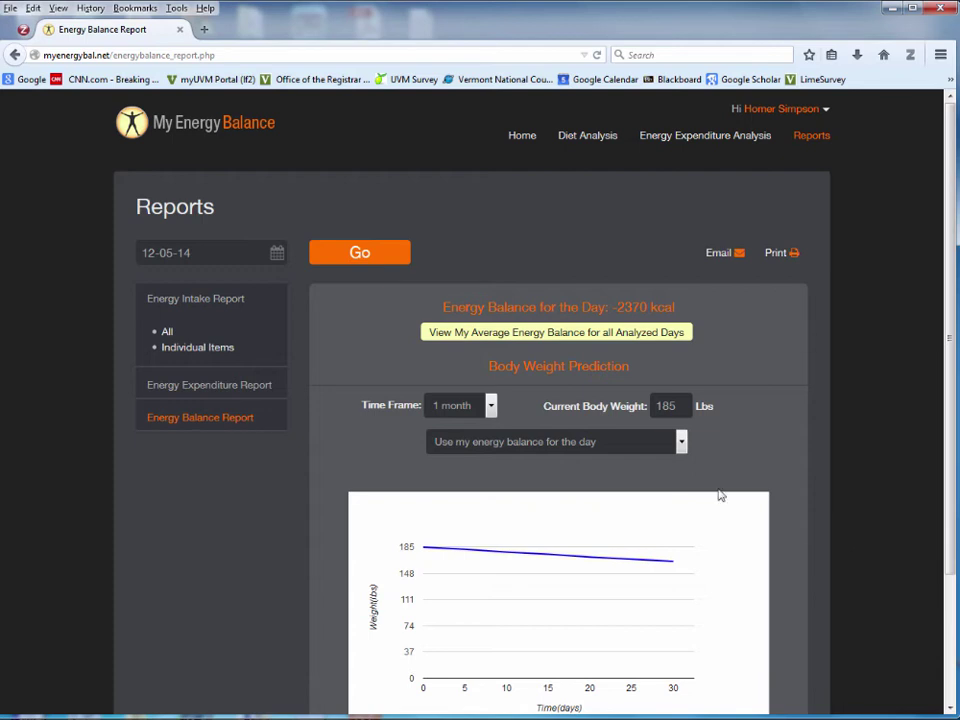
pyautogui.click(492, 406)
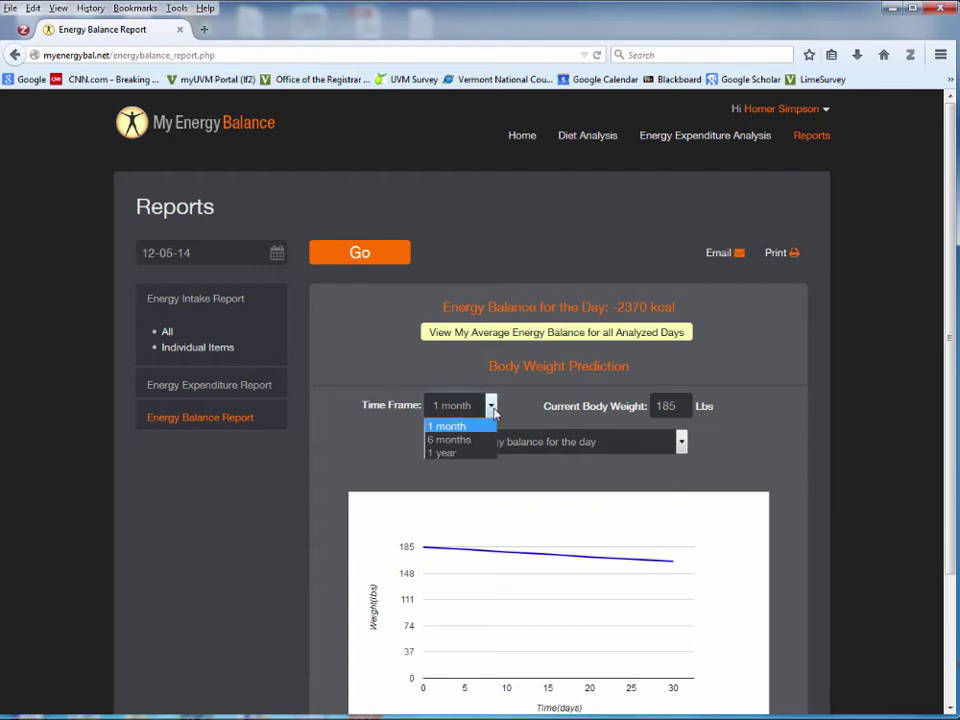
pyautogui.click(460, 443)
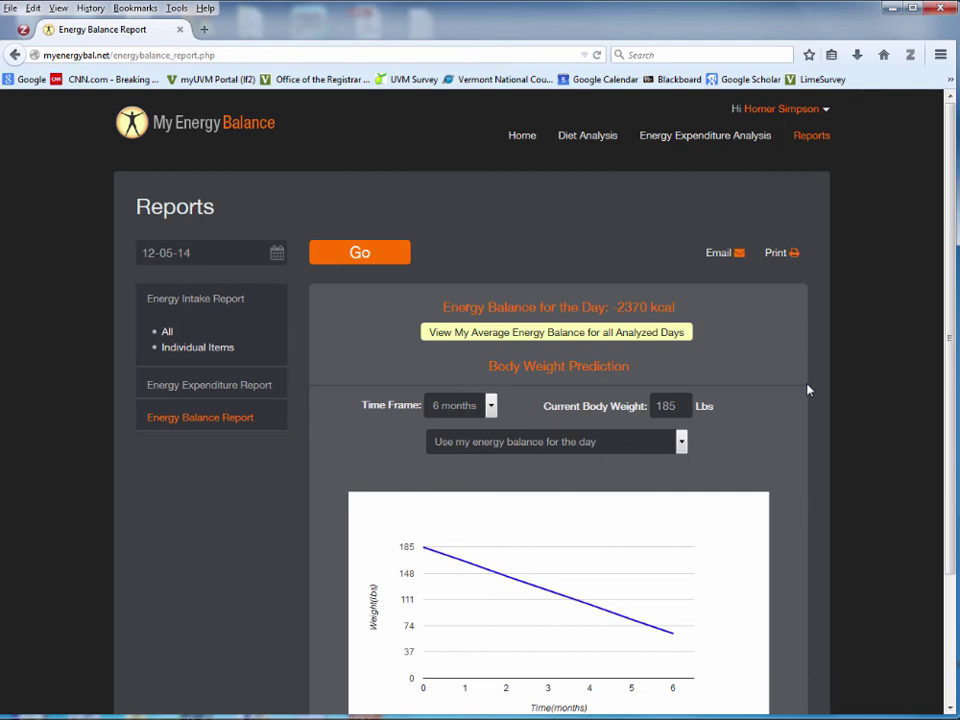
# Return to the site's home page and open the Contact Us page
pyautogui.click(516, 143)
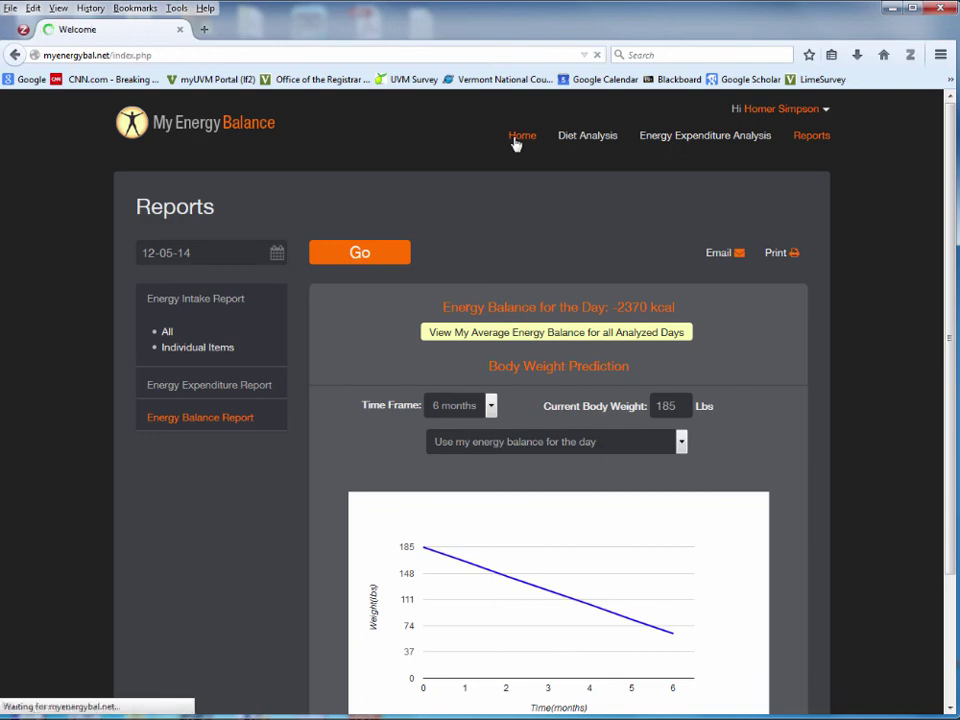
pyautogui.scroll(-3, 414, 326)
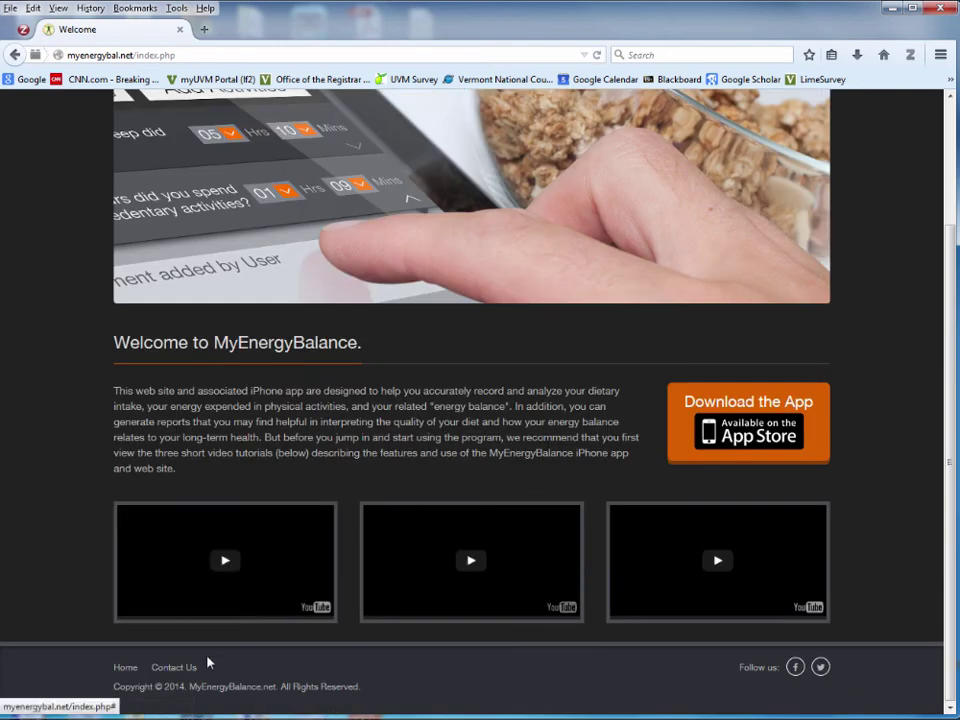
pyautogui.click(172, 666)
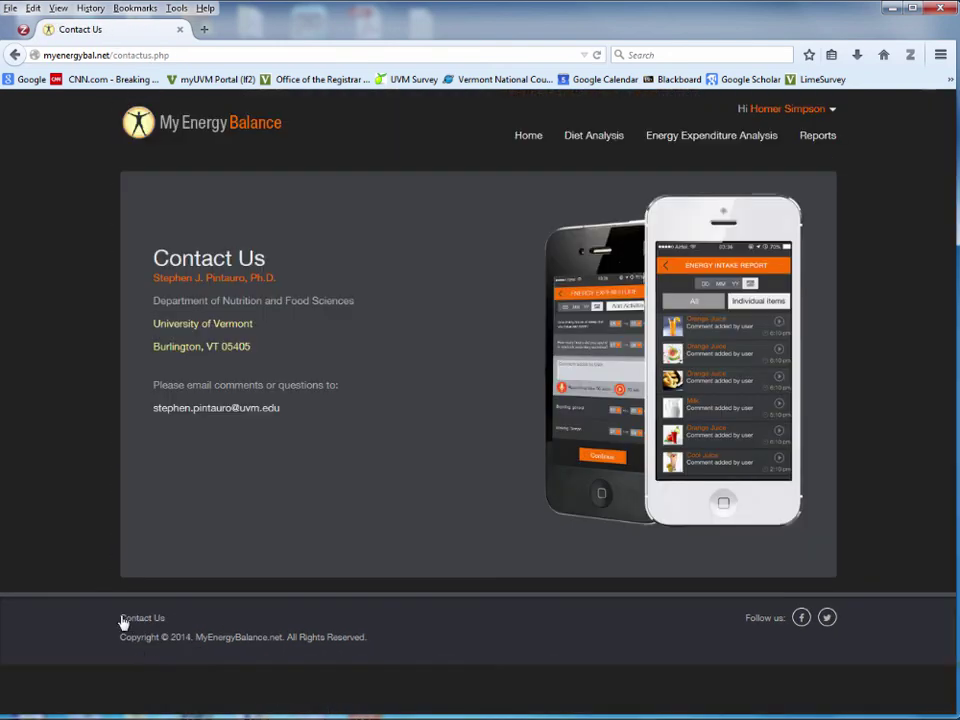